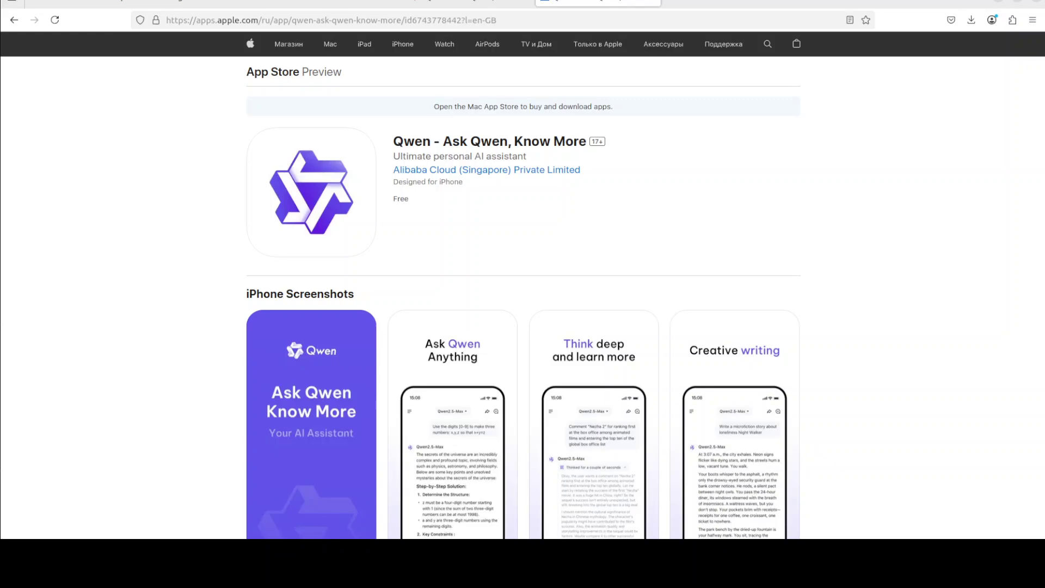
Switch from the App Store Qwen page to the channel's YouTube search results for qwen.
click(318, 1)
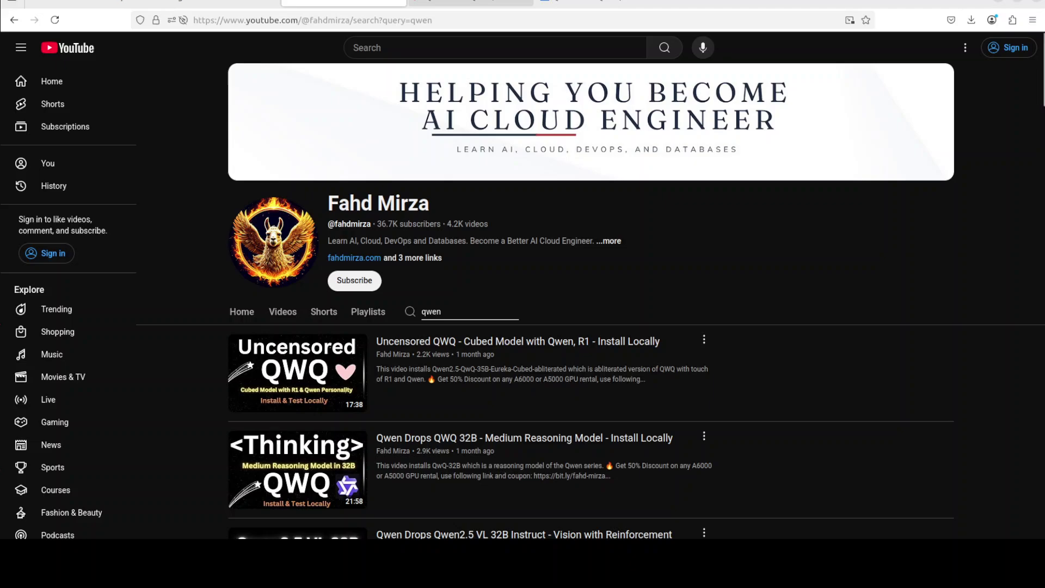
Compare the Qwen app's Google Play and App Store listings, ending back on Google Play.
click(453, 2)
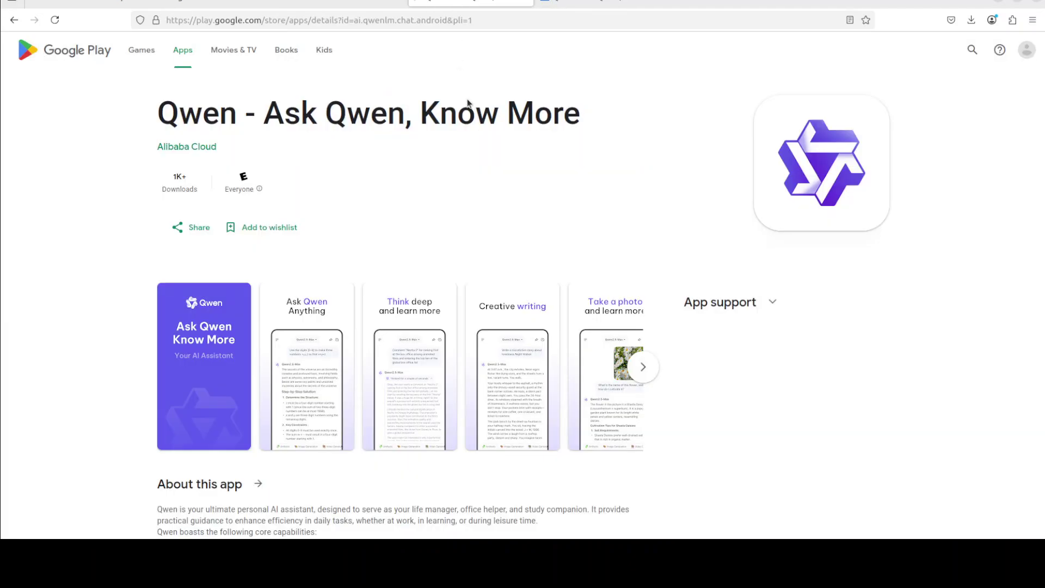
click(592, 6)
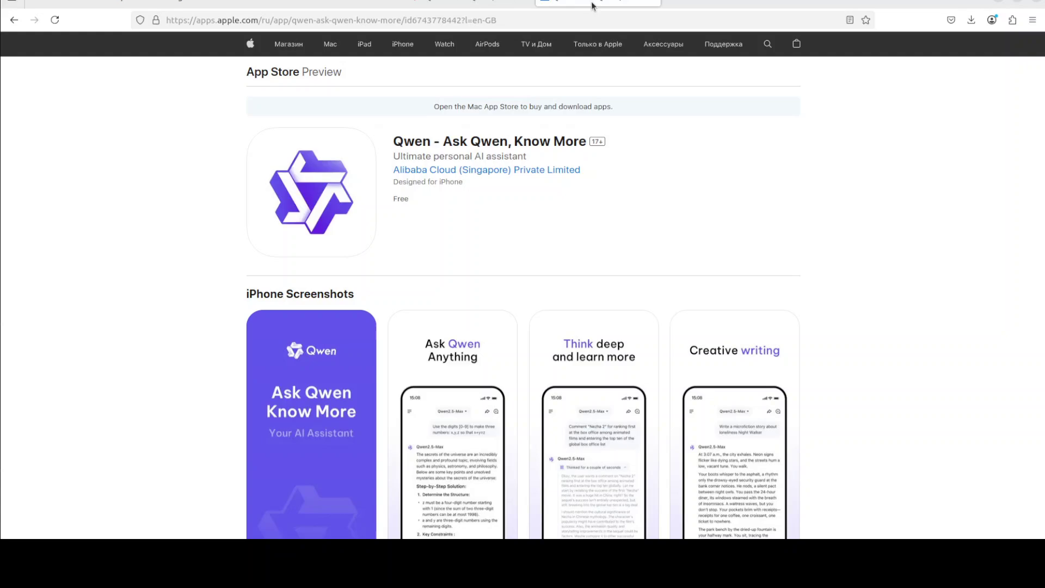
click(466, 4)
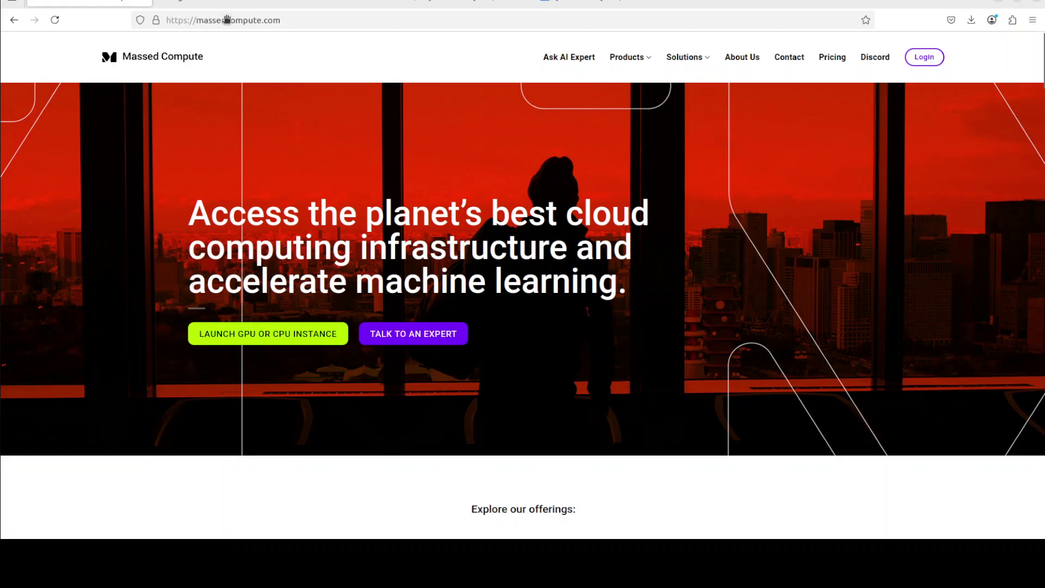
Look over the Eigent AI and Massed Compute pages, return to the Qwen Google Play tab, then bring the terminal forward.
click(217, 2)
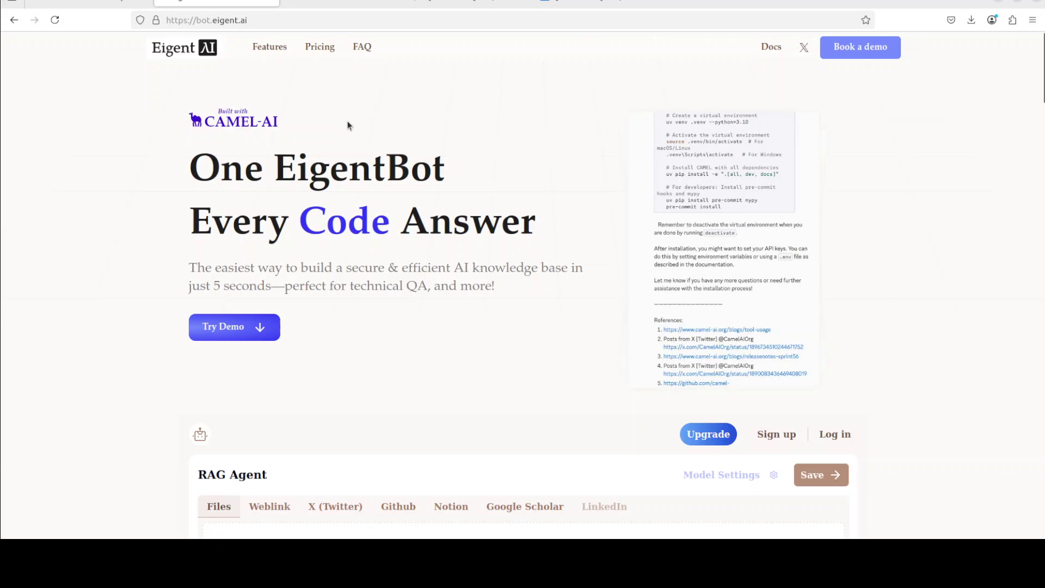
key(ctrl+shift+Tab)
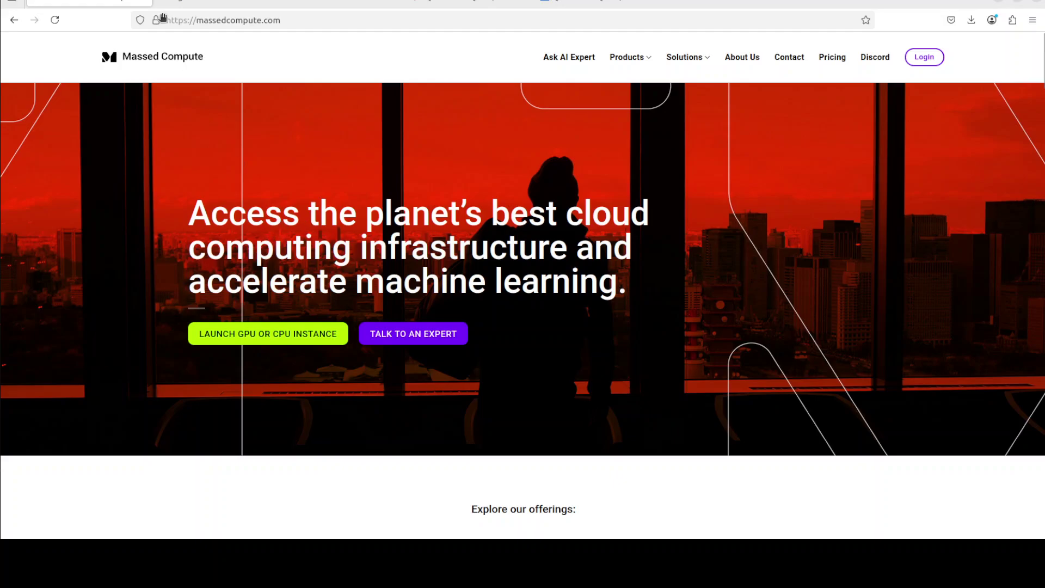
click(216, 4)
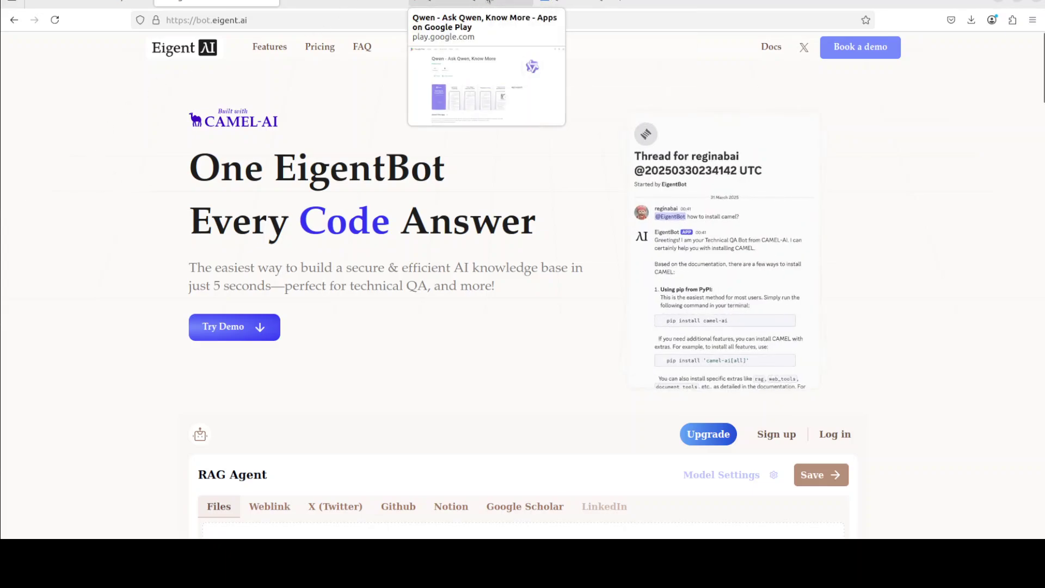
click(585, 3)
key(alt+Tab)
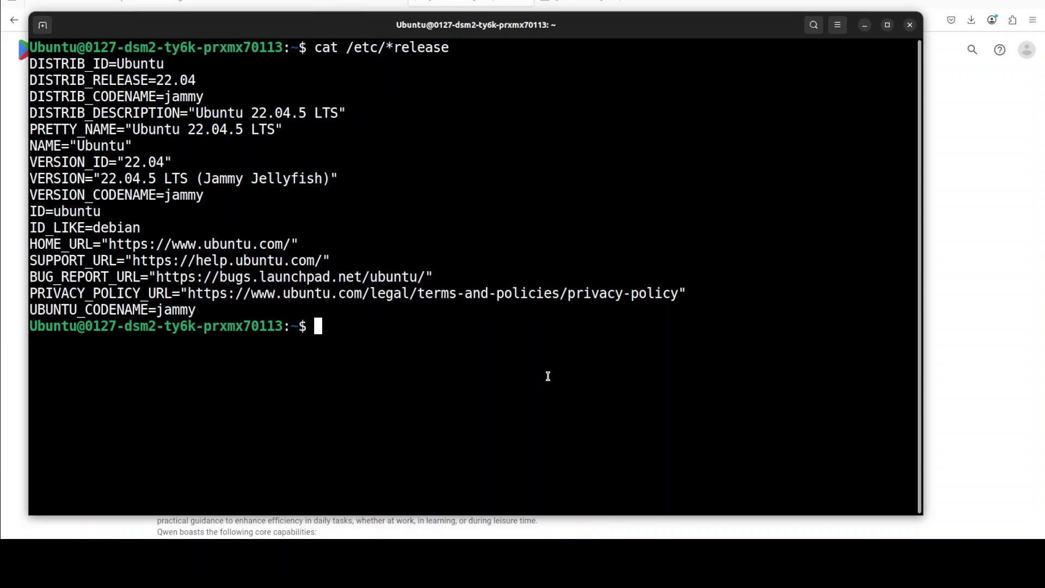
Clear the prompt and run the pasted /opt/android-studio/bin/studio.sh command to launch Android Studio.
key(Up)
key(Up)
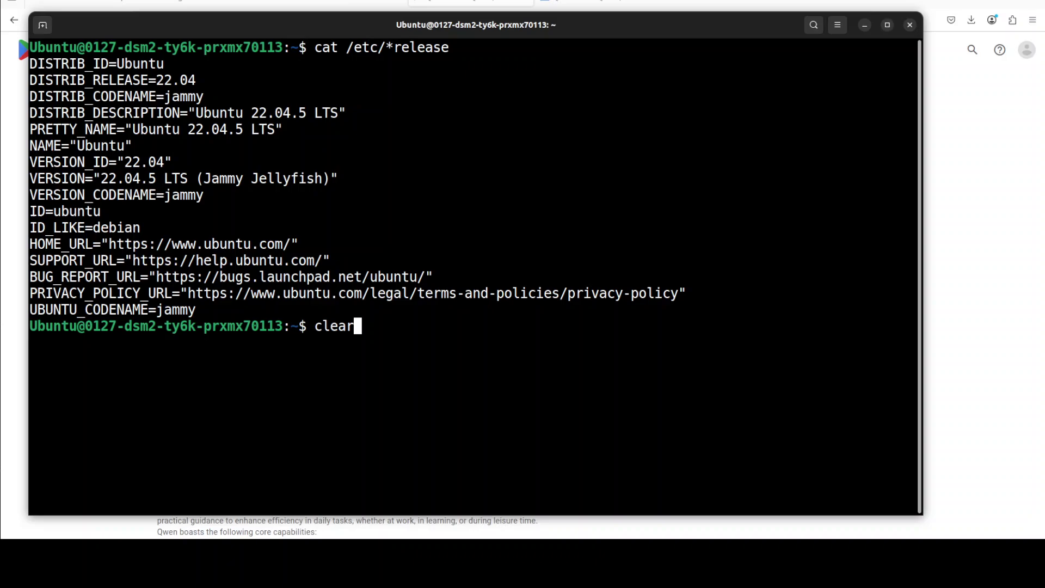
key(Down)
key(Up)
key(Down)
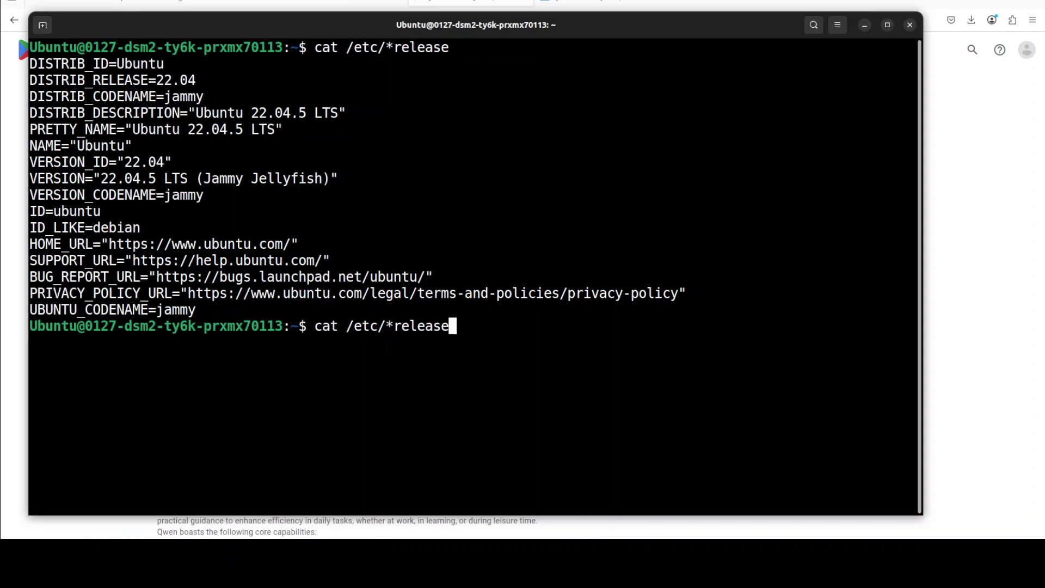
key(BackSpace)
key(BackSpace)
key(BackSpace)
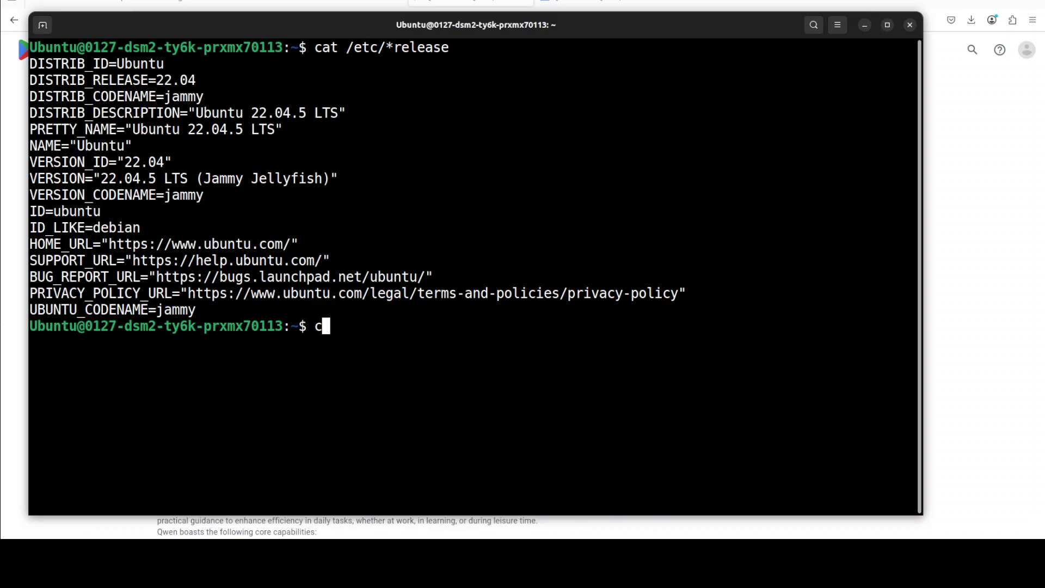
key(BackSpace)
right_click(455, 237)
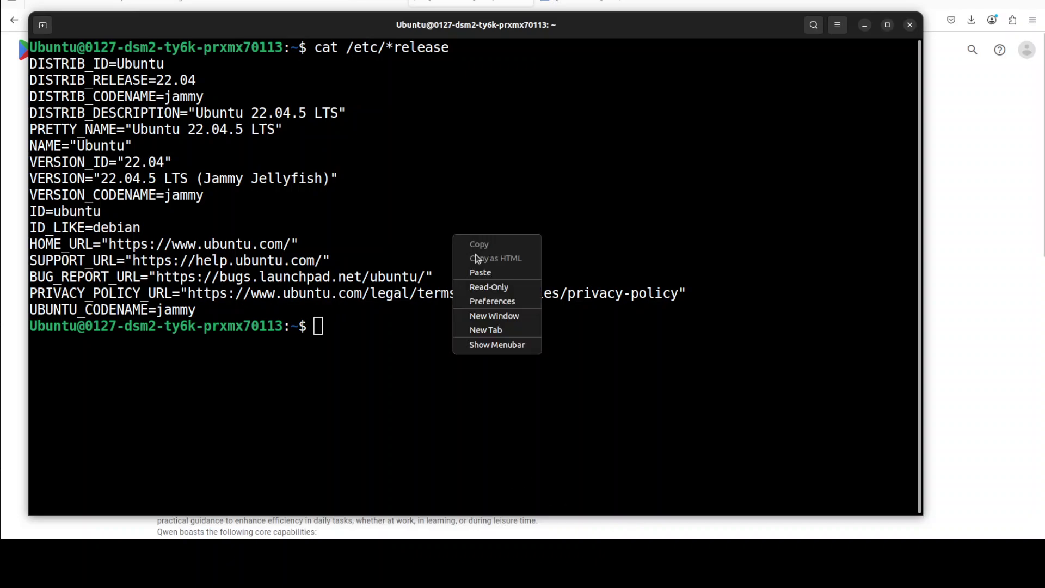
click(508, 275)
key(Return)
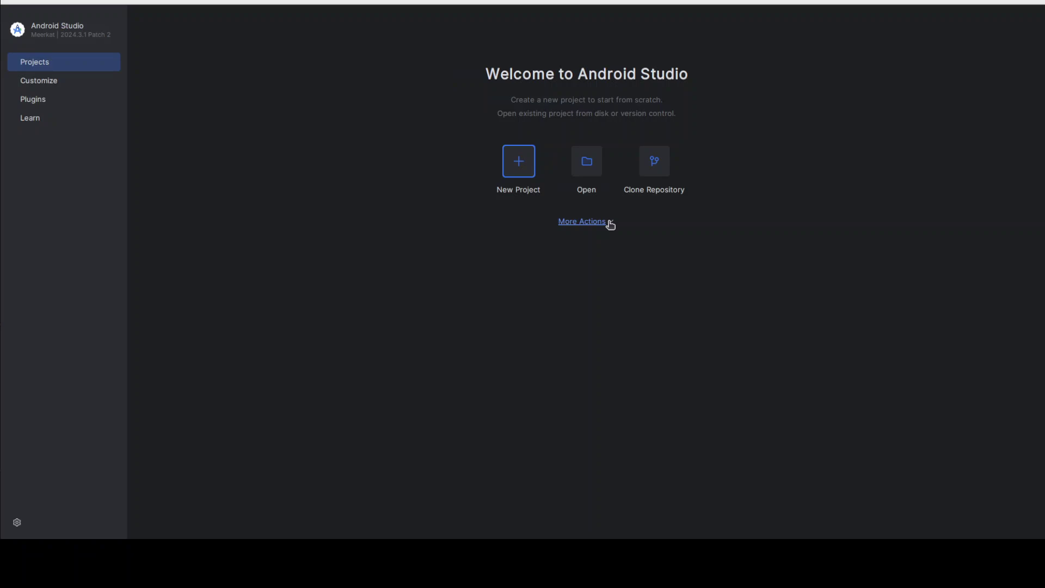
Create a Pixel 9 Pro XL virtual device in Device Manager and finish the wizard.
click(613, 224)
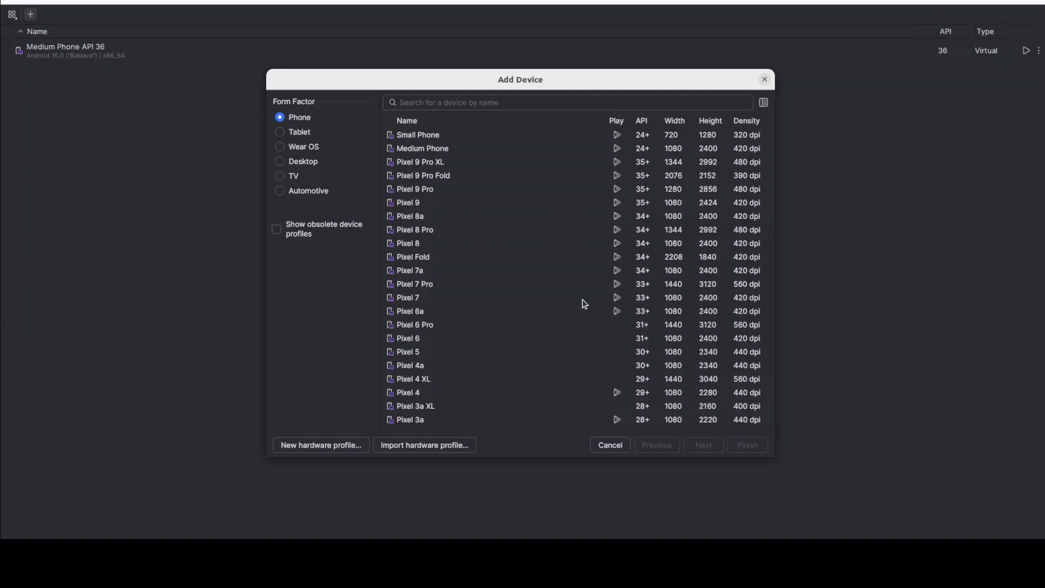
click(431, 164)
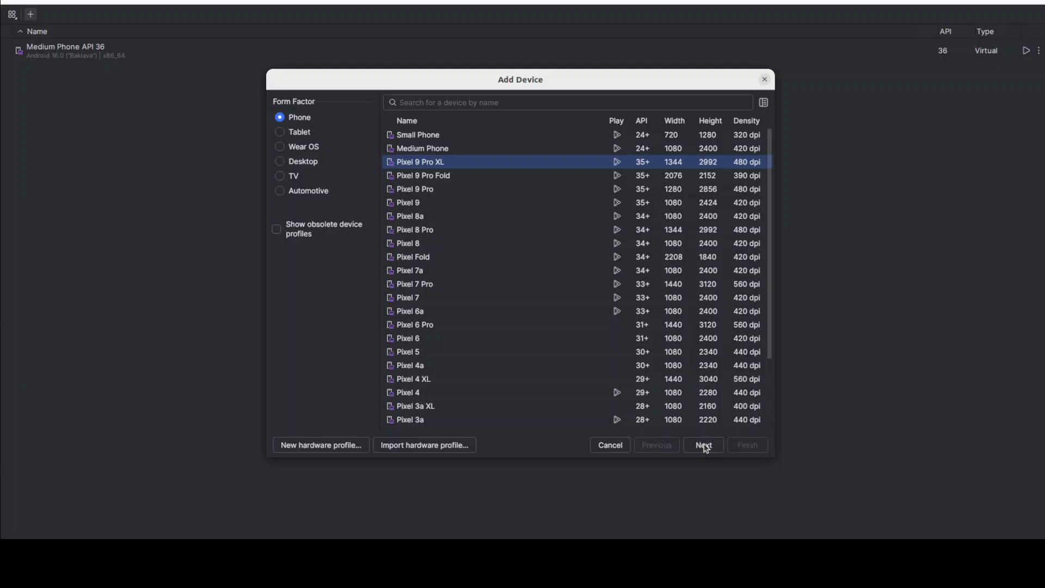
click(705, 444)
click(741, 451)
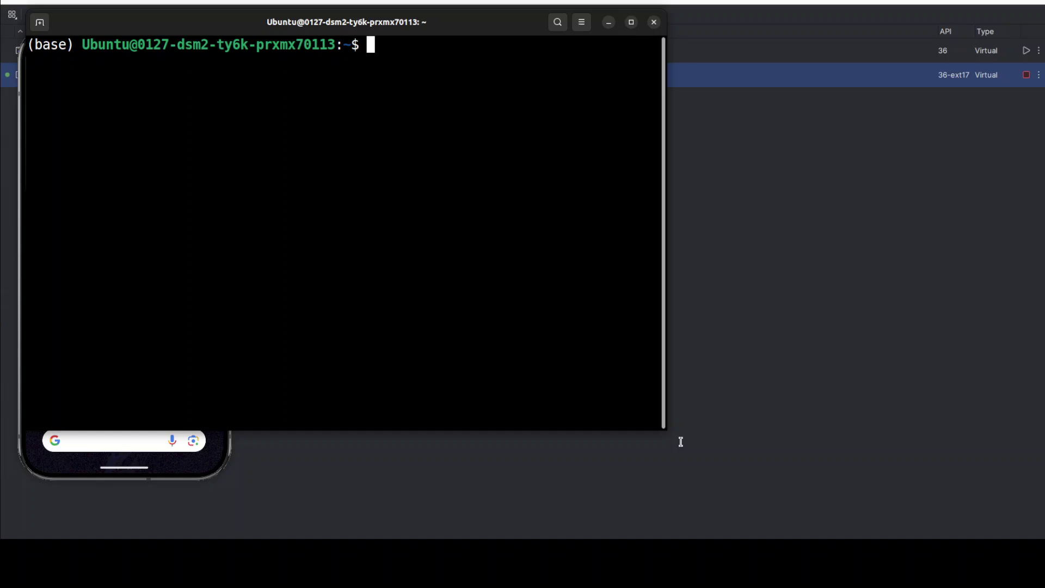
Deactivate conda, move into ~/Android/Sdk/platform-tools and list the adb devices.
drag(670, 434, 871, 432)
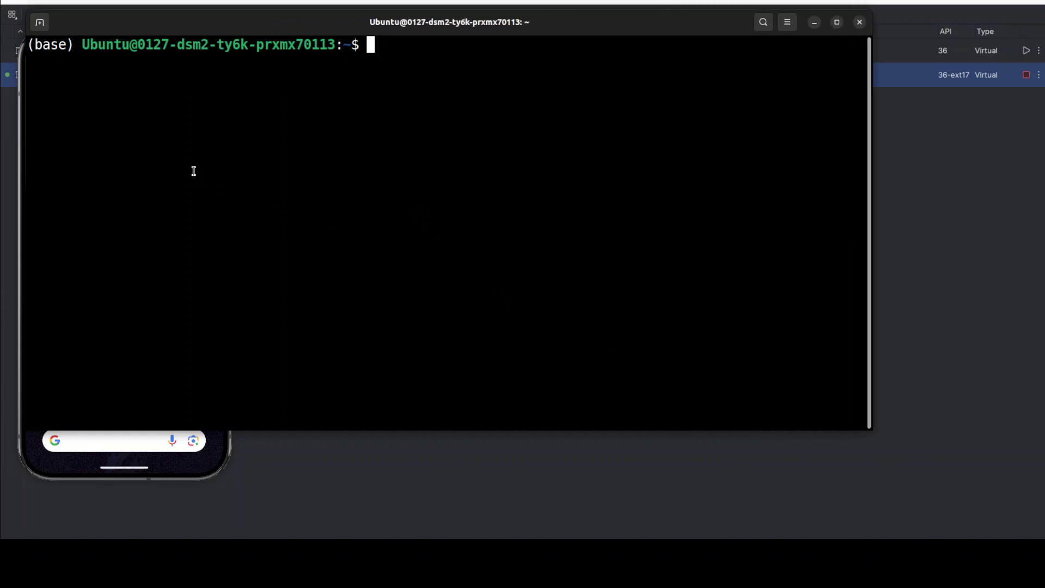
text(conda deac)
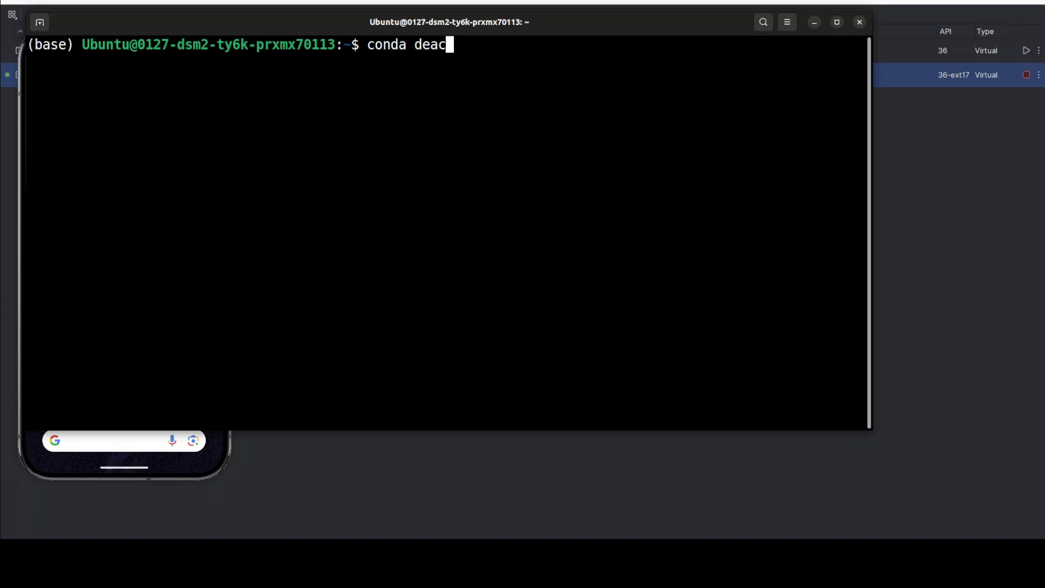
text(tivate)
key(Return)
text(c)
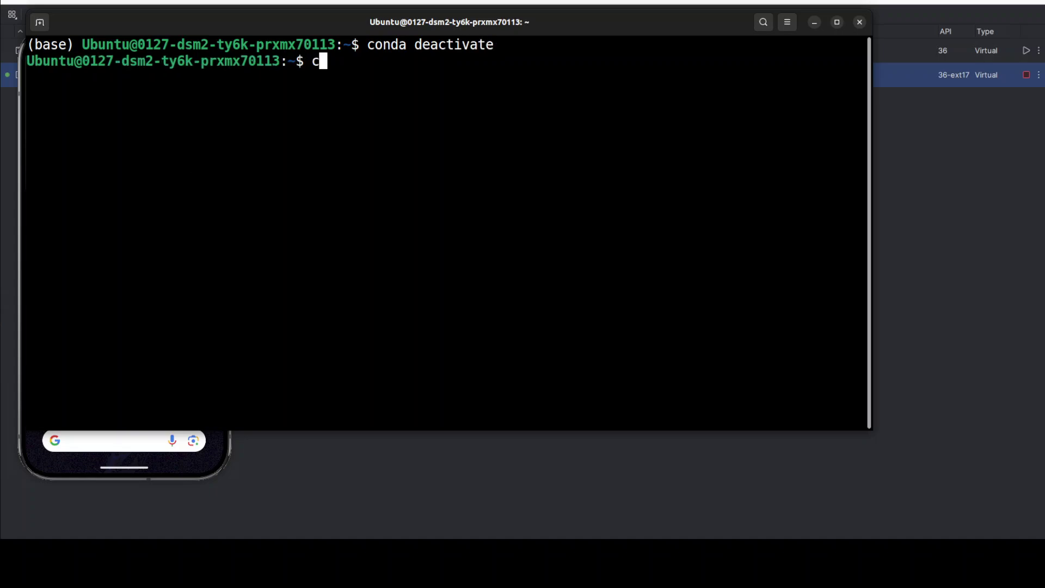
text(lear)
key(Return)
right_click(244, 74)
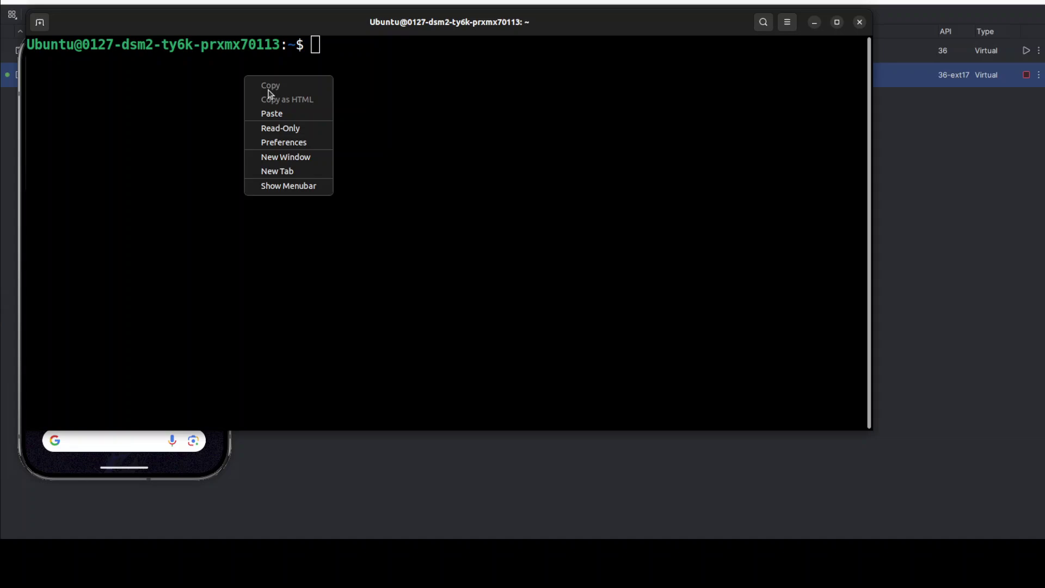
click(306, 117)
key(Return)
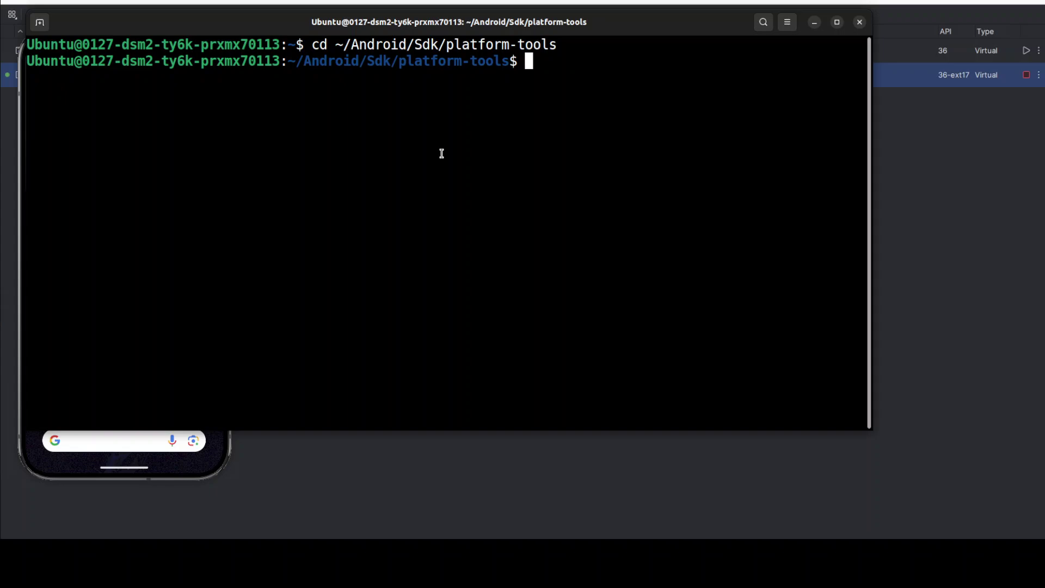
text(./adb dev)
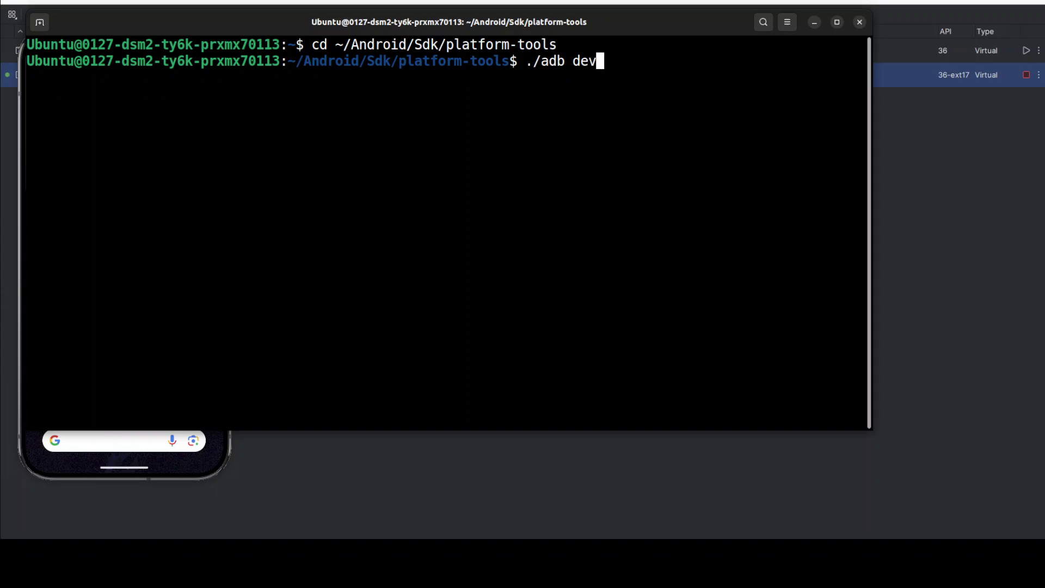
text(ices)
key(Return)
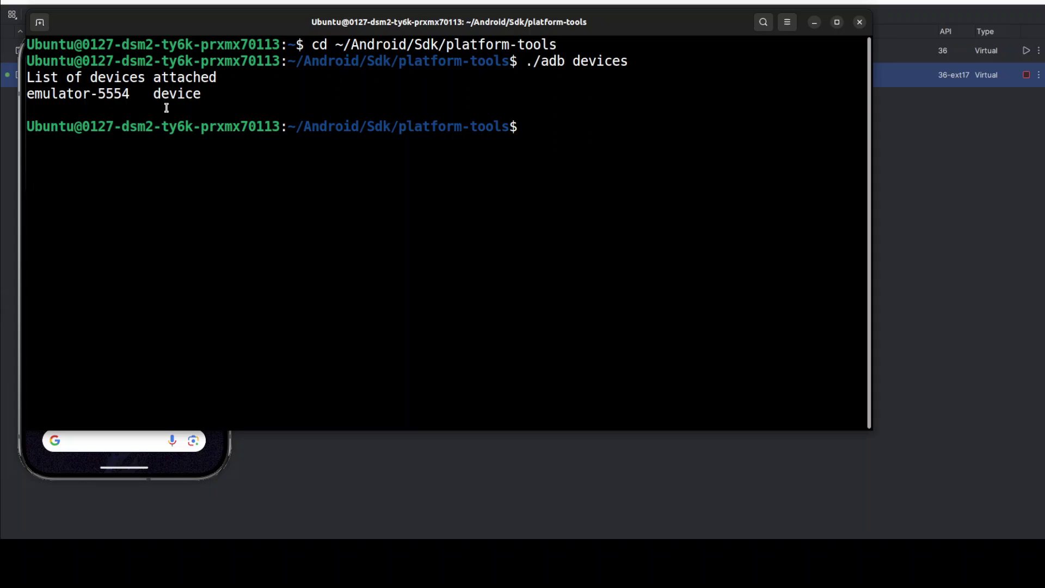
Install the QwenChat APK on the emulator with adb install and bring the emulator window forward.
right_click(329, 161)
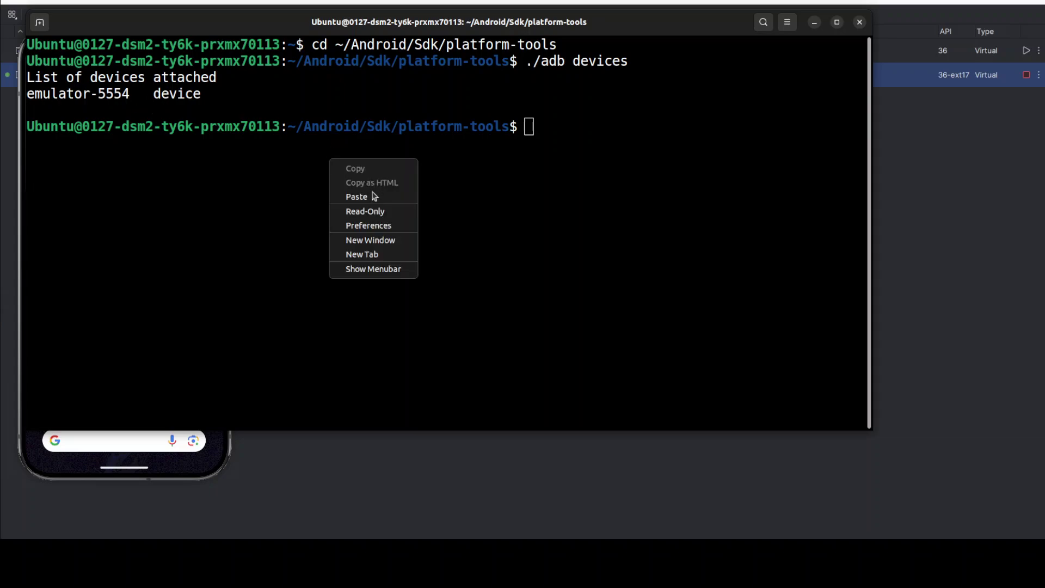
click(374, 197)
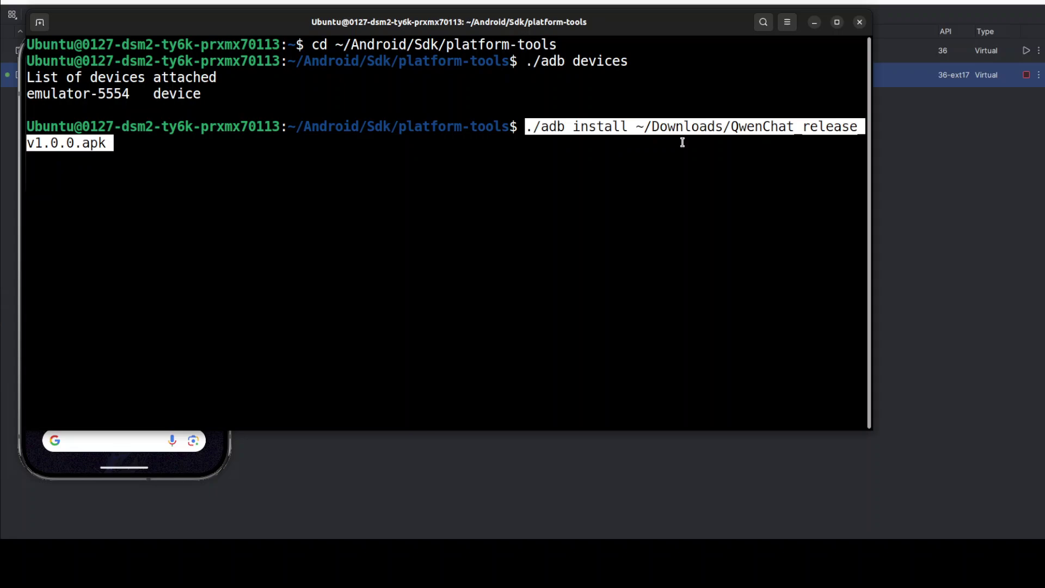
key(Return)
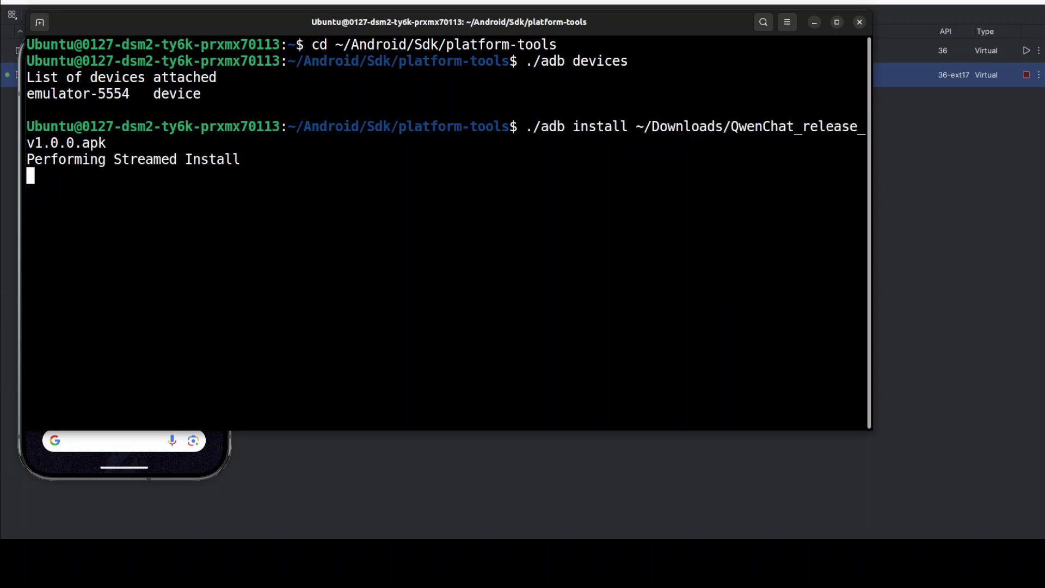
click(12, 230)
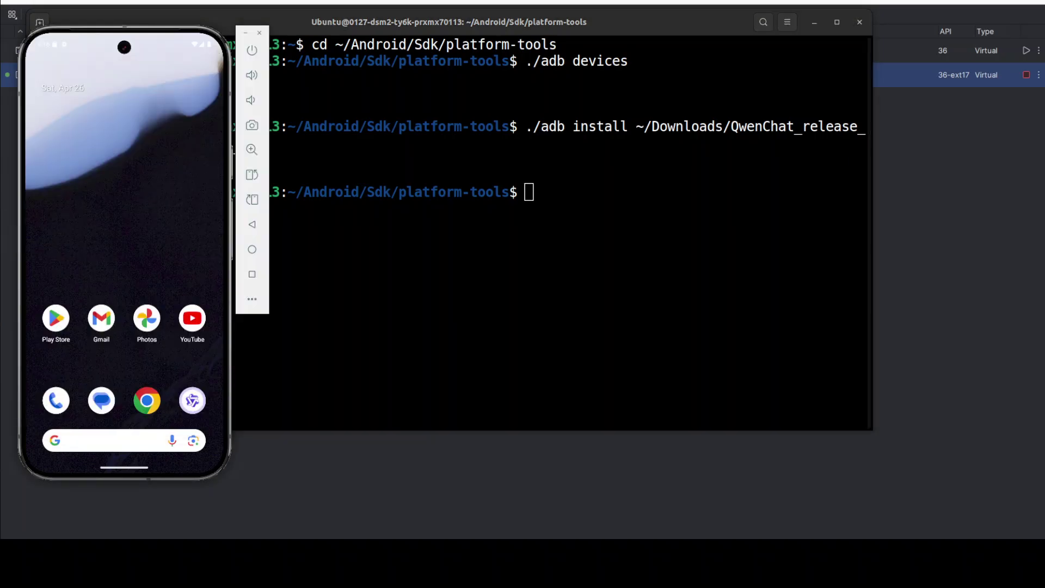
Launch the Qwen app, go through Log in and Sign up, then show the model list with Qwen2.5-Max selected.
click(193, 400)
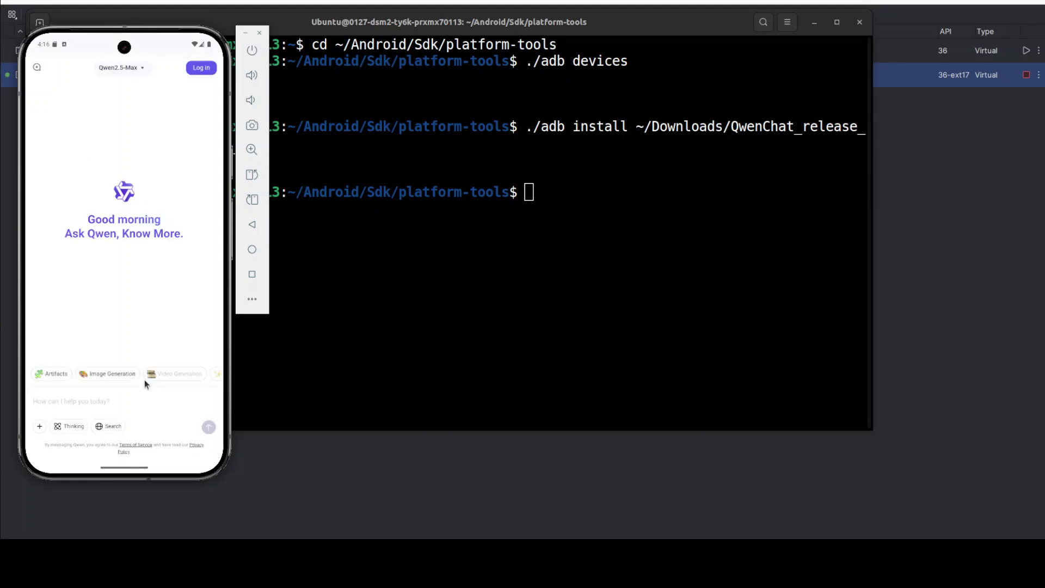
click(130, 70)
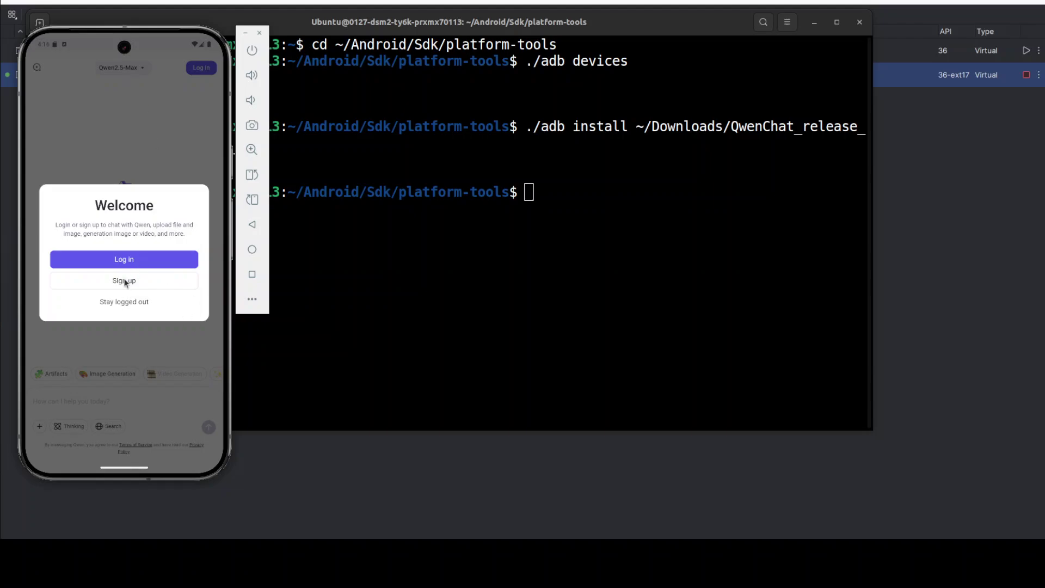
click(124, 281)
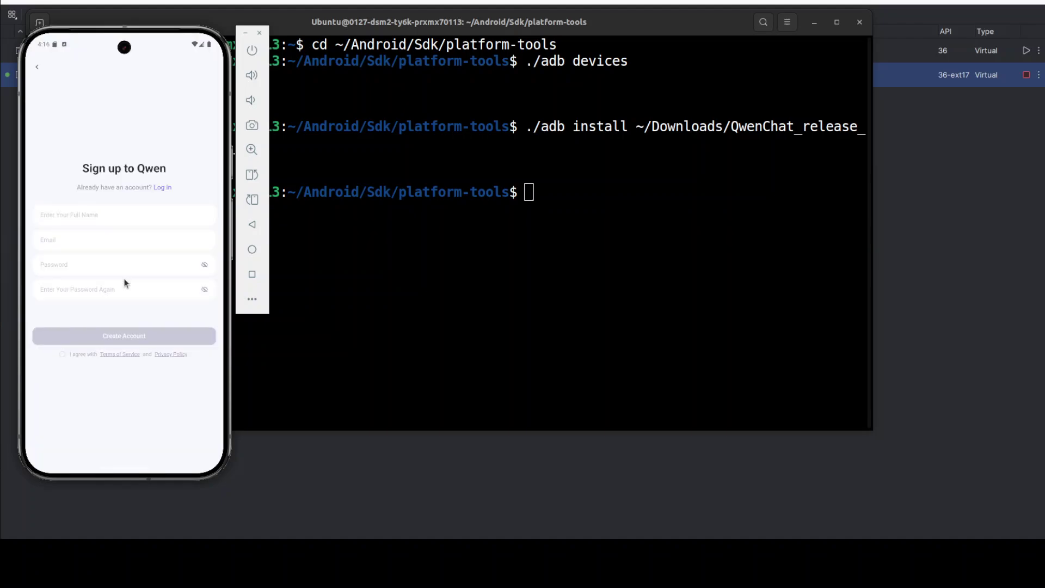
click(111, 215)
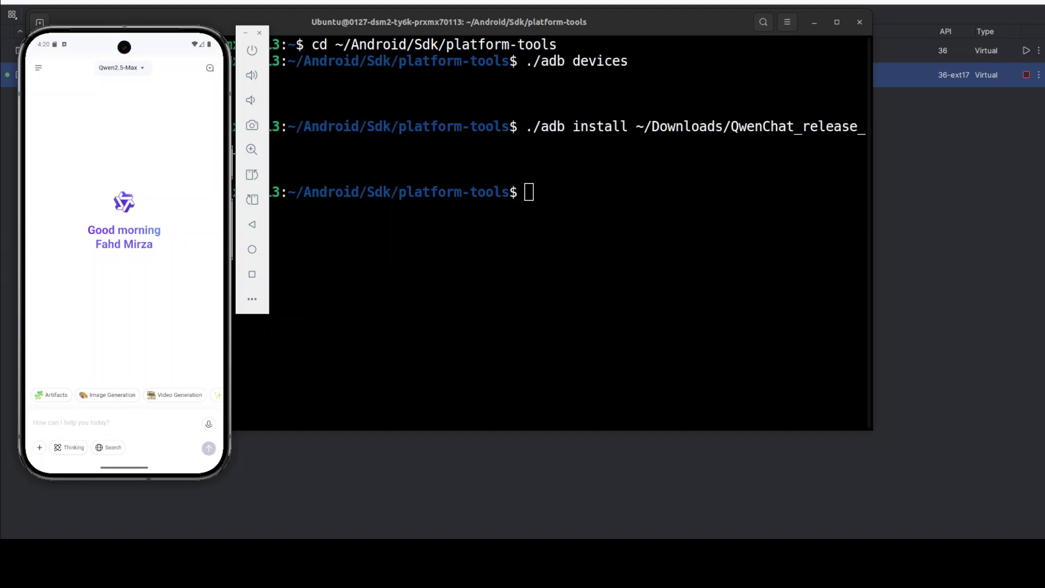
click(123, 69)
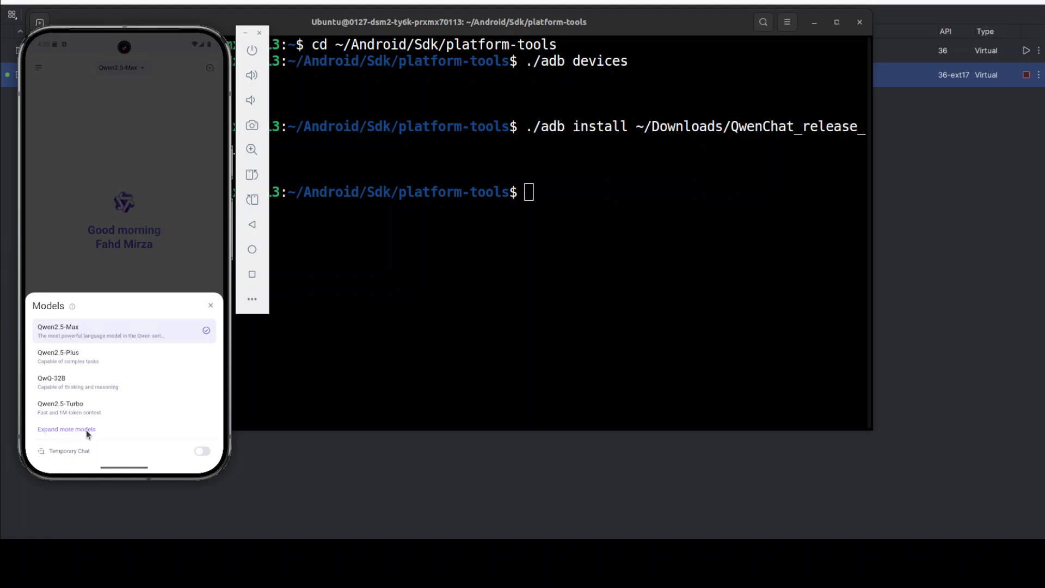
Send the greeting 'Oye' to the chat, then write 'What is the weather in Sydney today'.
click(90, 147)
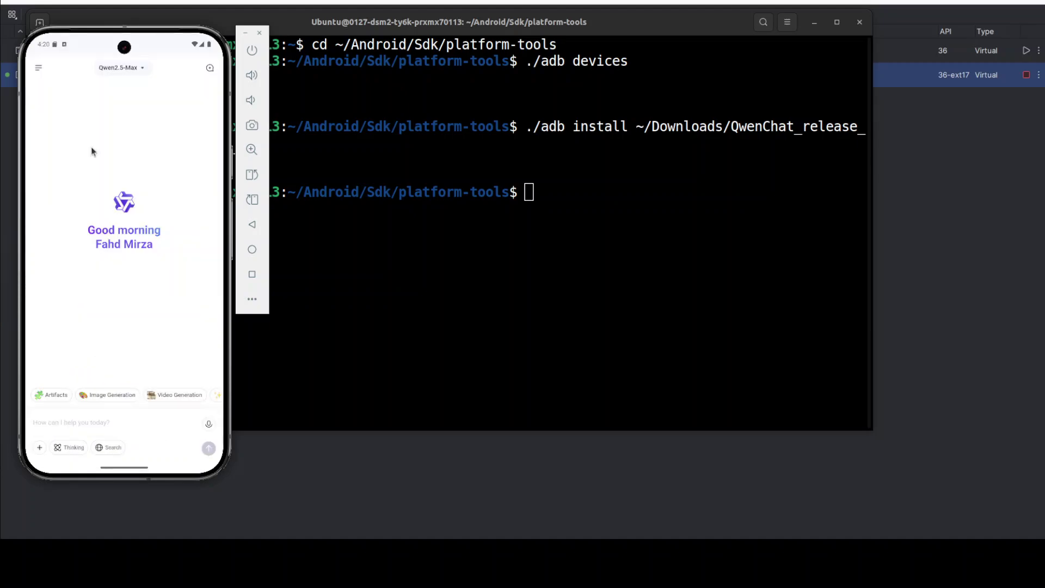
click(90, 421)
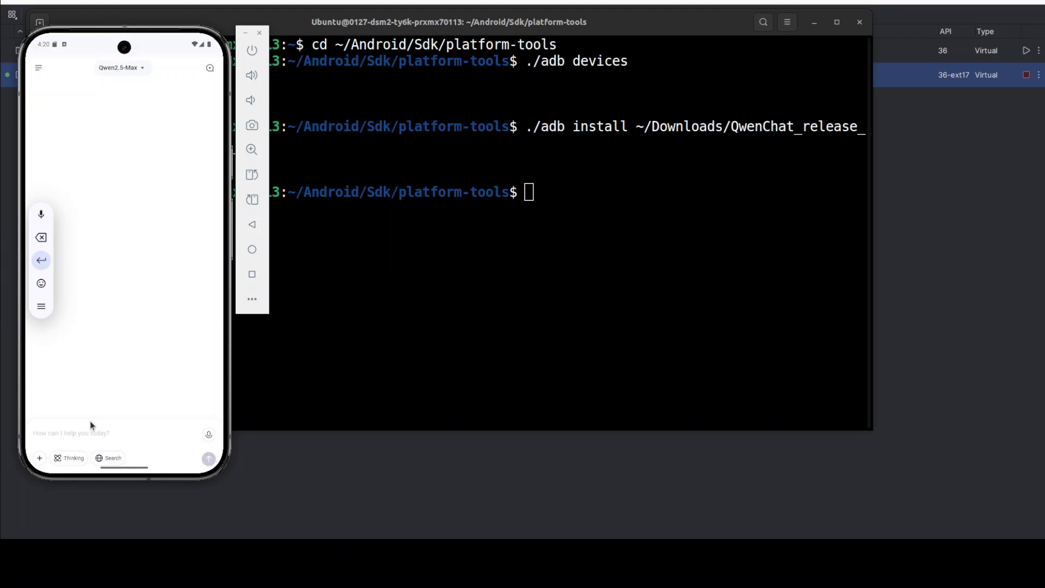
text(Oye)
key(Return)
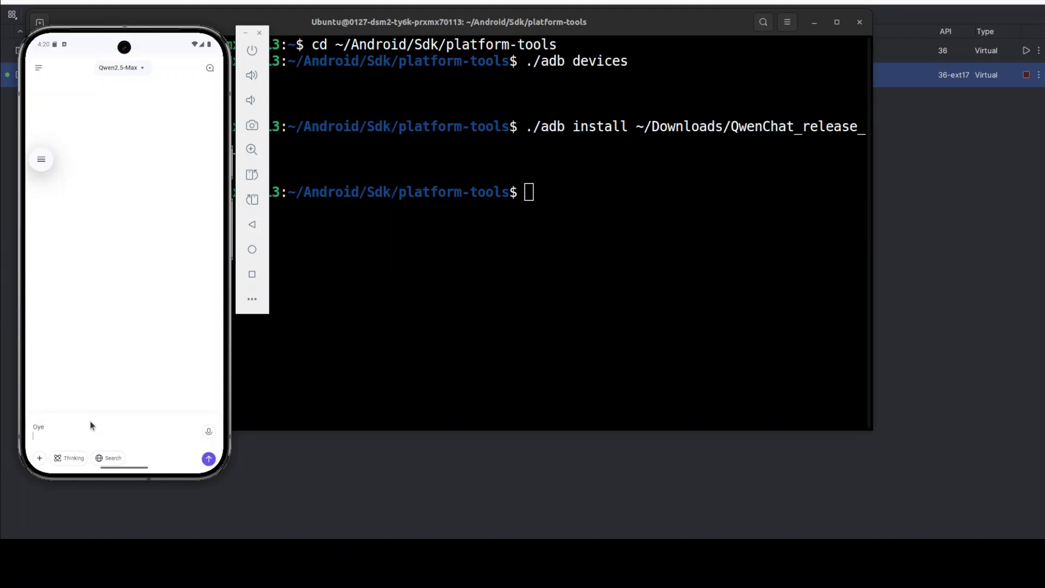
click(209, 458)
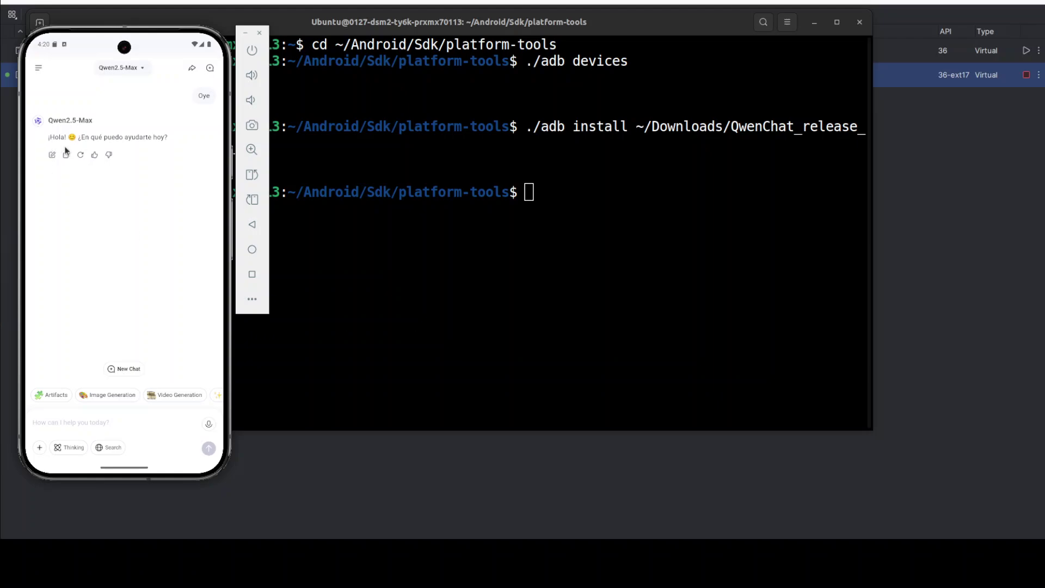
click(106, 419)
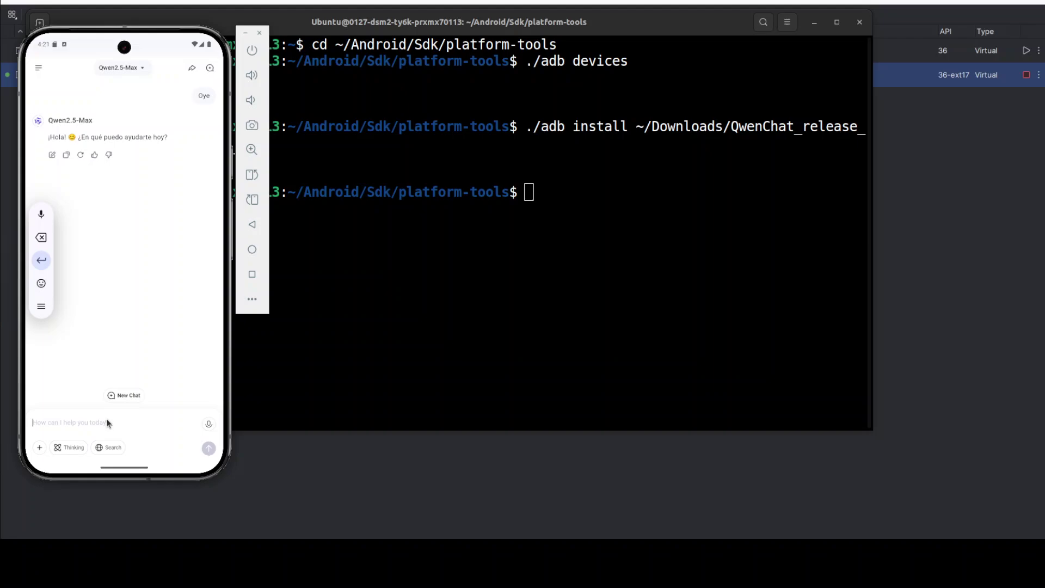
text(What )
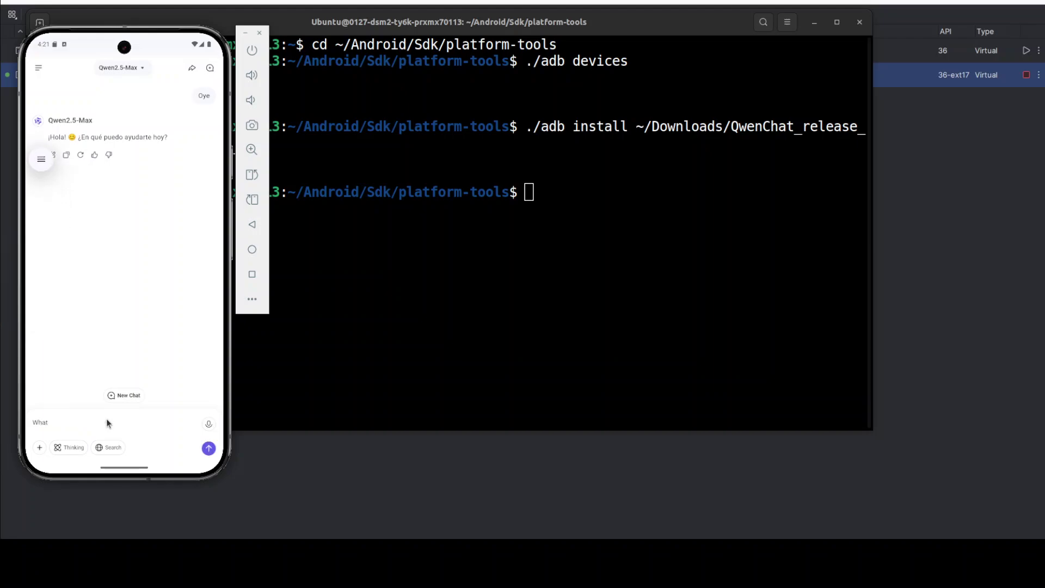
text(is the weather in )
text(Sydney today)
key(Return)
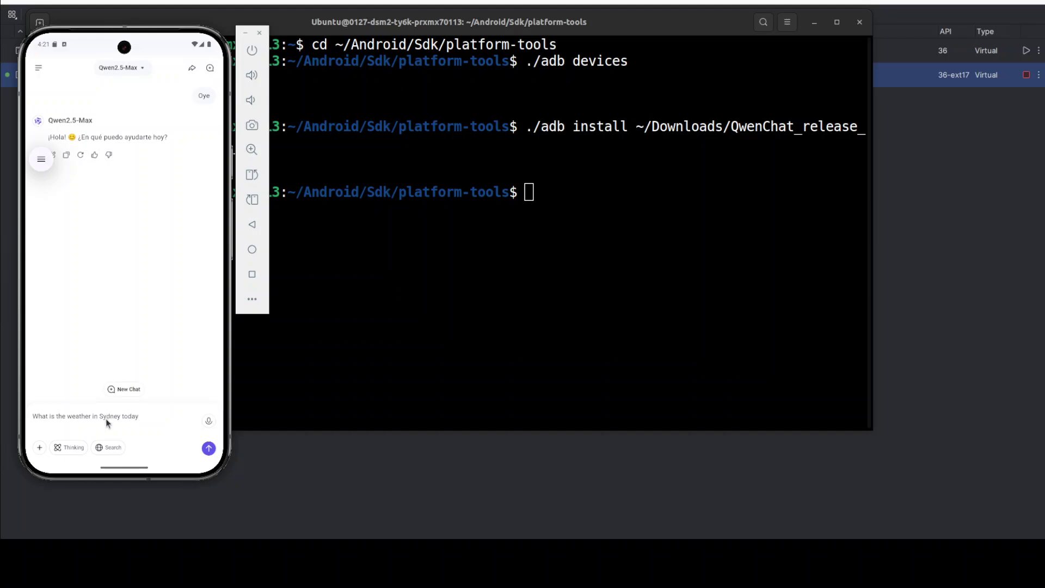
Send the Sydney weather question, then in Image Generation mode send the prompt 'Draw me a magic globe'.
click(212, 451)
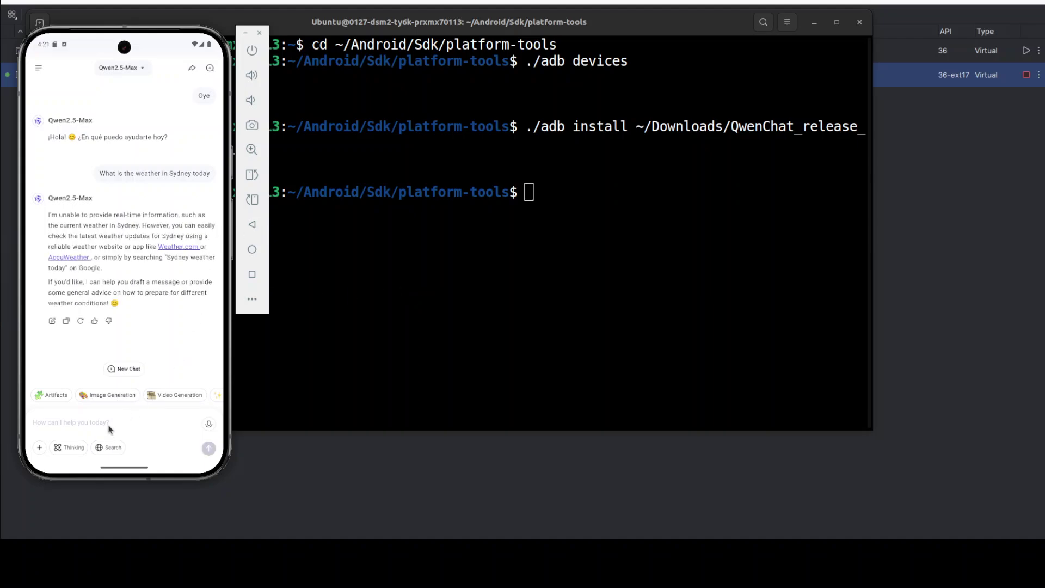
click(106, 394)
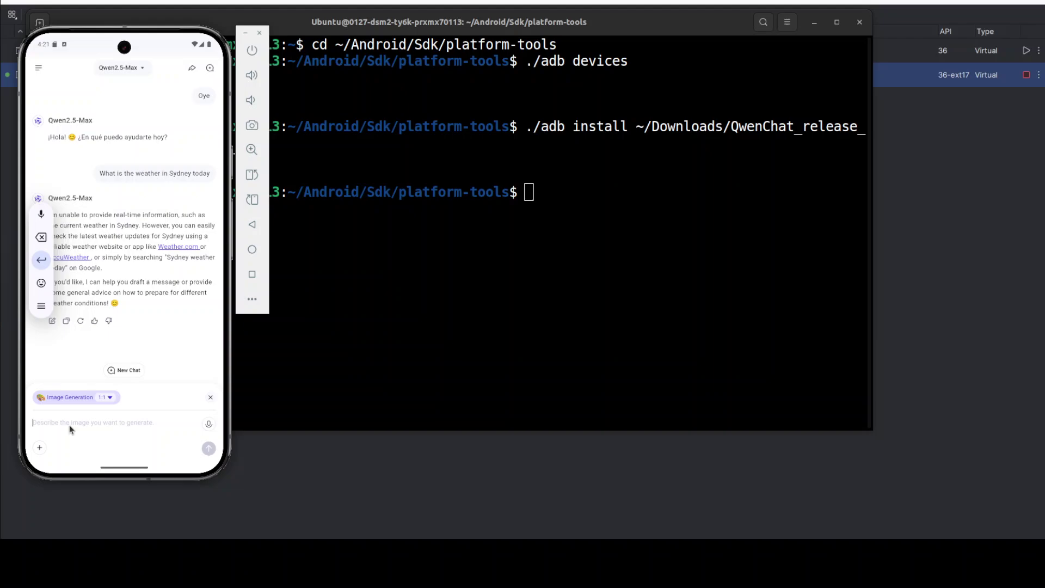
text(Draw me a a)
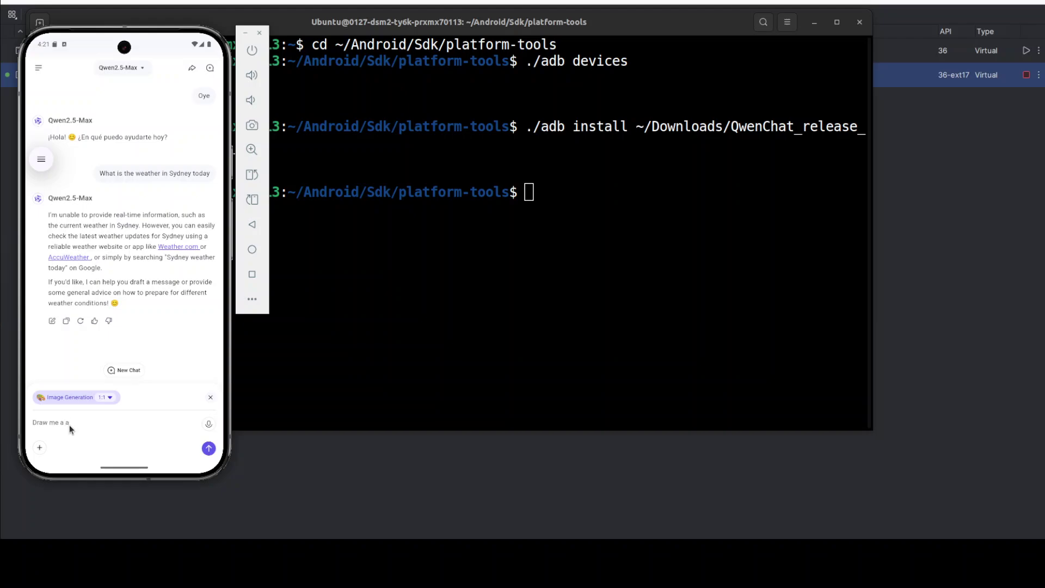
text( magic globe)
key(Return)
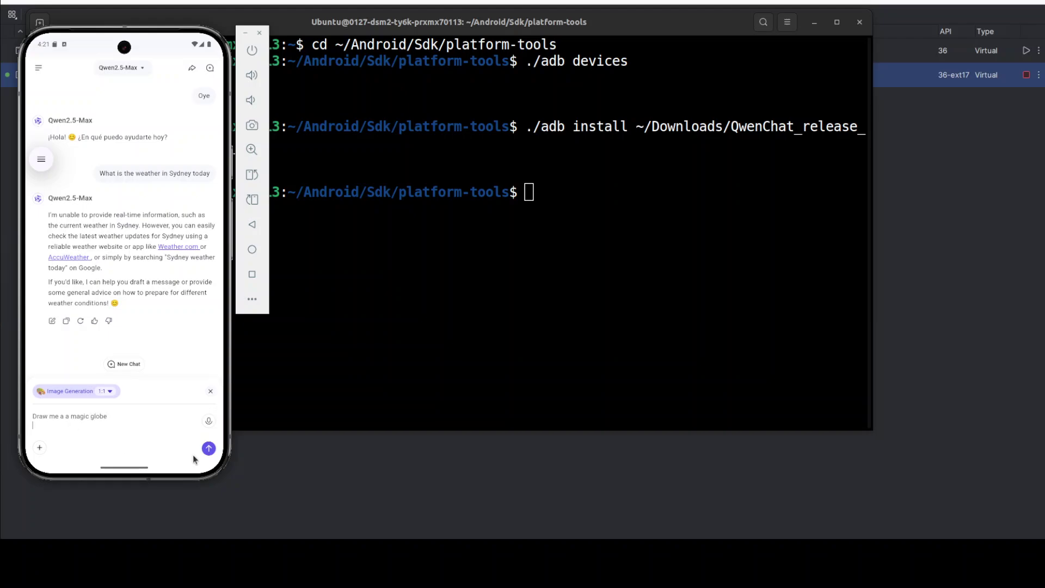
click(210, 450)
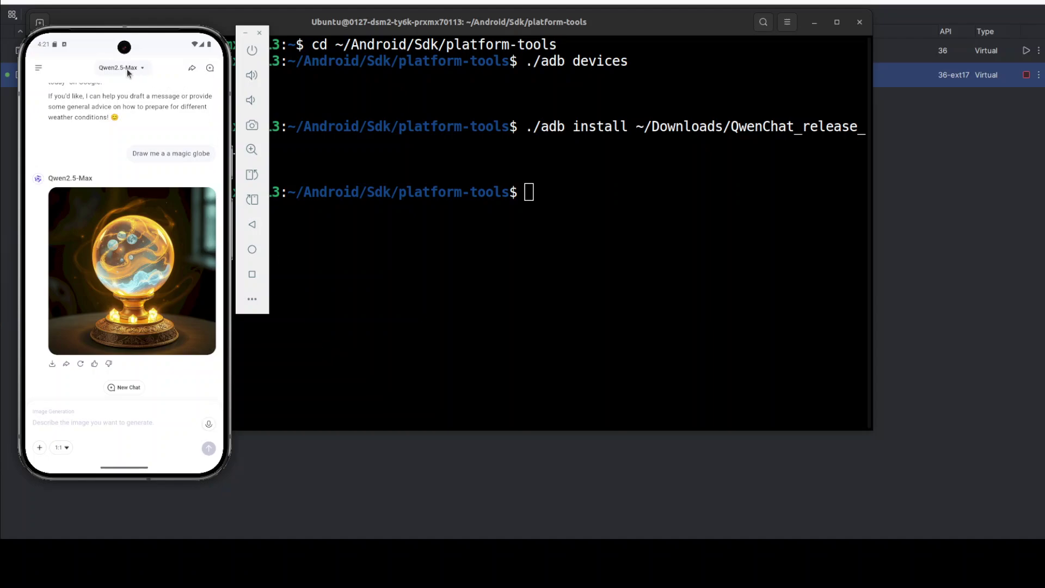
click(98, 422)
click(64, 449)
click(64, 448)
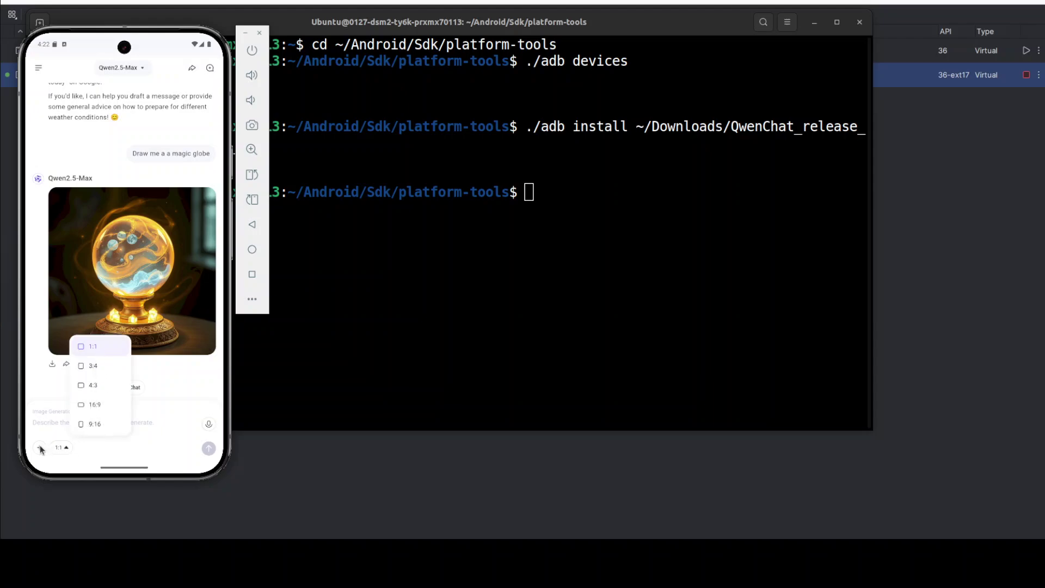
click(40, 448)
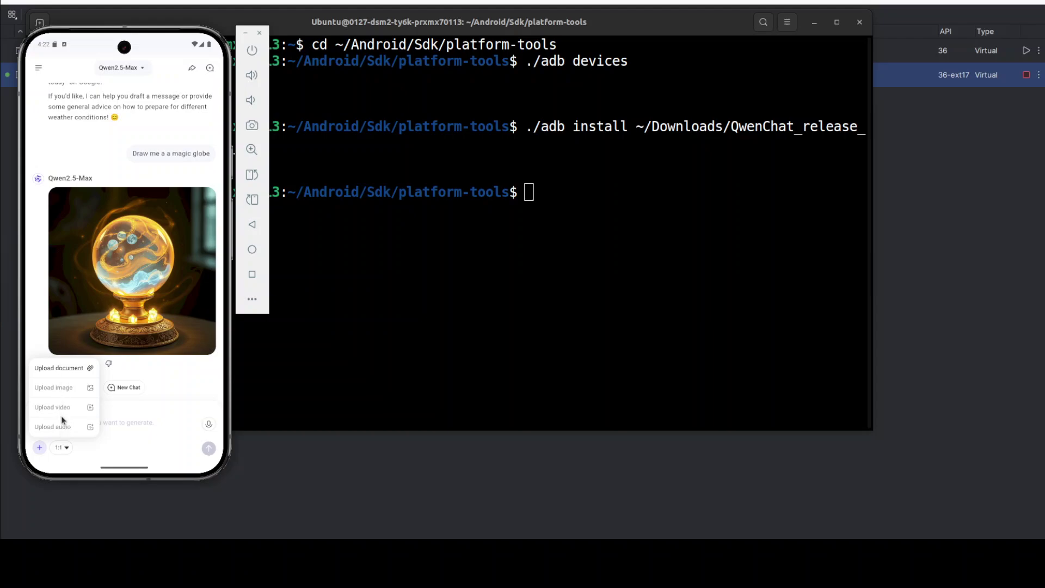
click(53, 369)
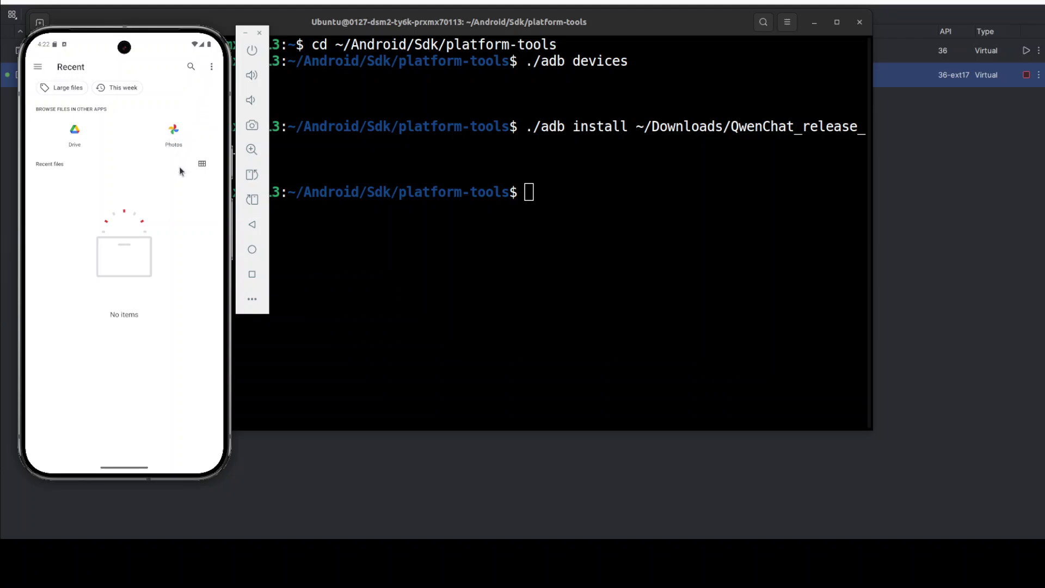
click(212, 67)
click(175, 143)
click(37, 68)
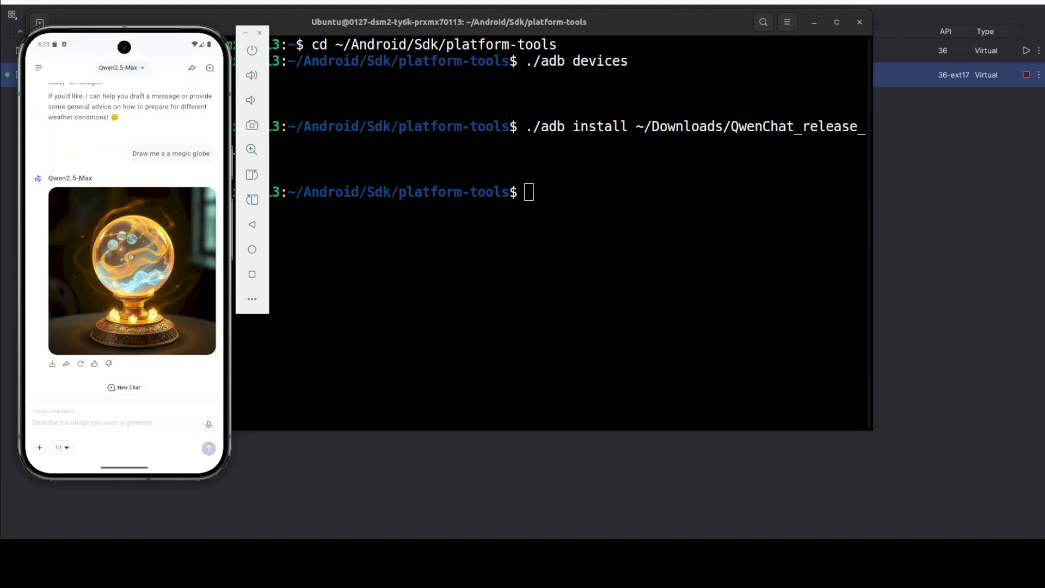
Peek at the chat history drawer, then expand the Qwen2.5-Max model selector to show more models.
click(37, 69)
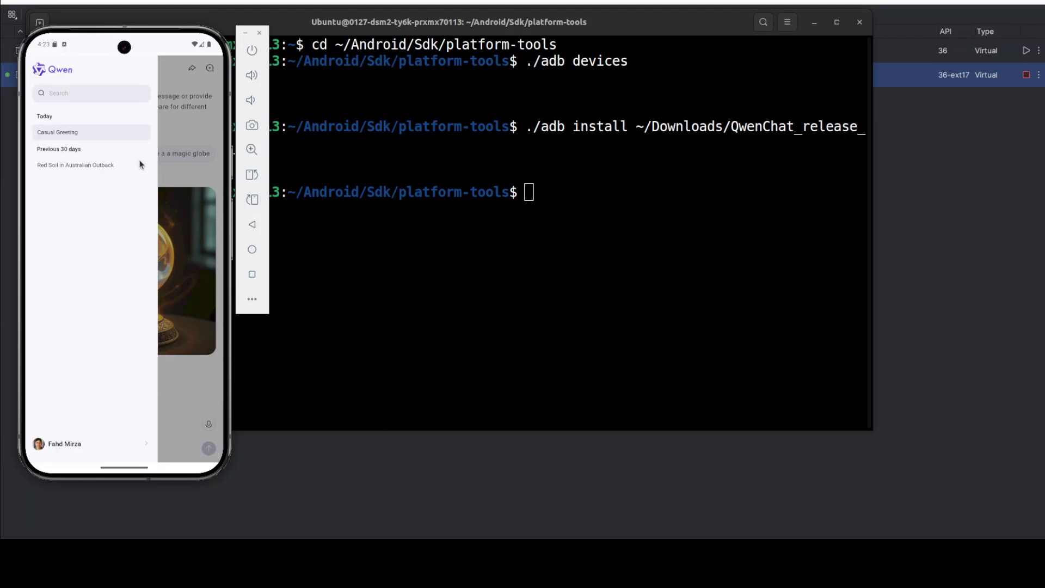
click(171, 133)
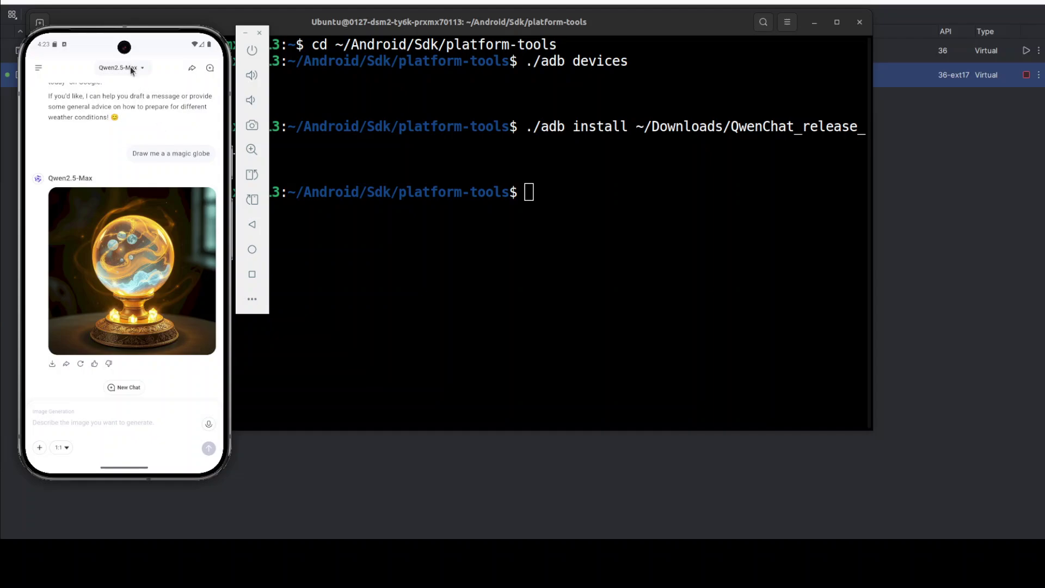
click(120, 68)
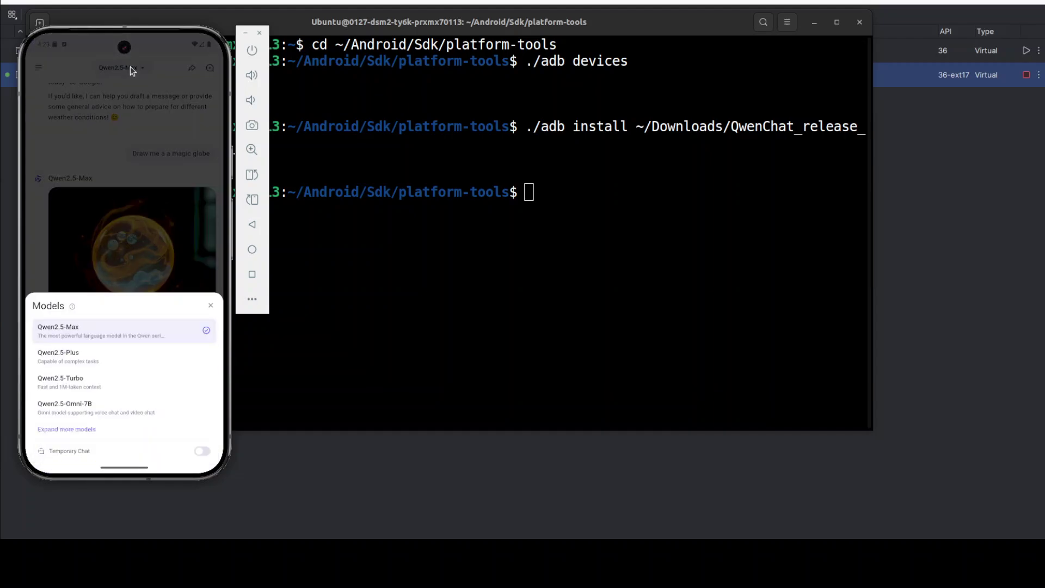
click(71, 428)
scroll(137, 345, down, 2)
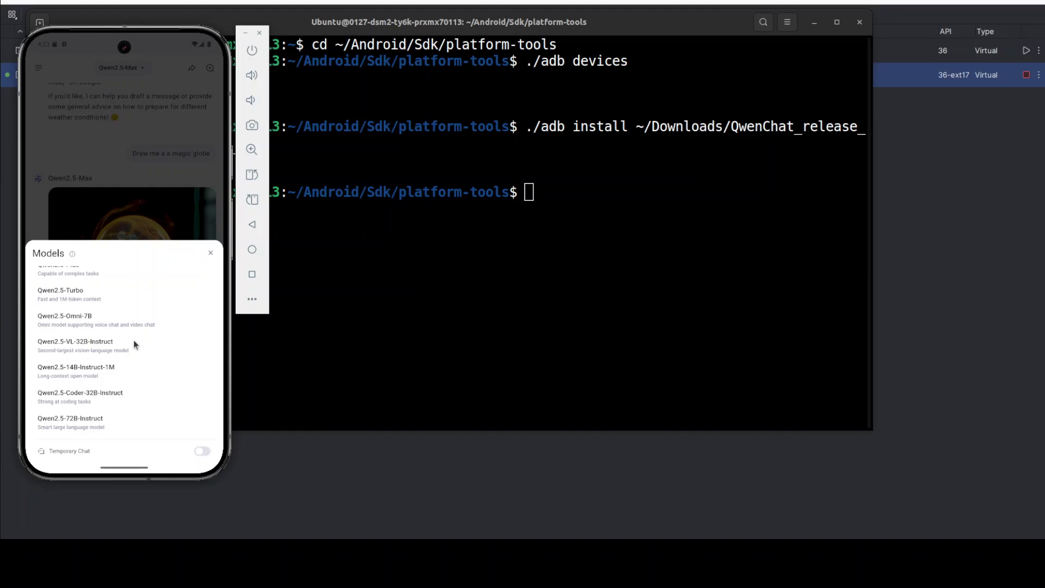
Dismiss the Models sheet and bring up the Qwen app's Google Play listing in Firefox.
click(98, 164)
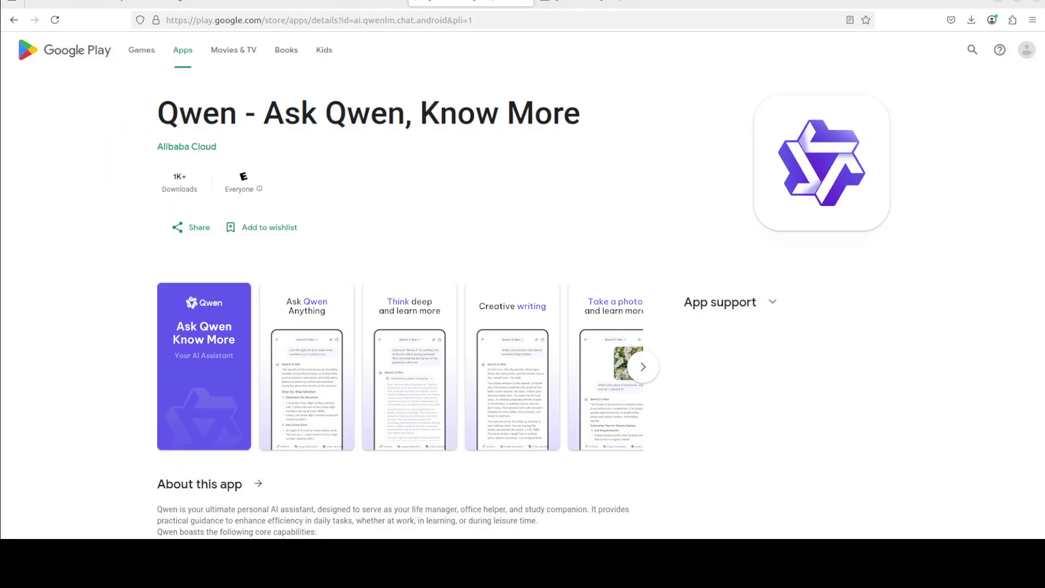
click(12, 15)
Show the YouTube channel's qwen search results with more videos like Qwen-VL and Qwen-Agent.
click(322, 3)
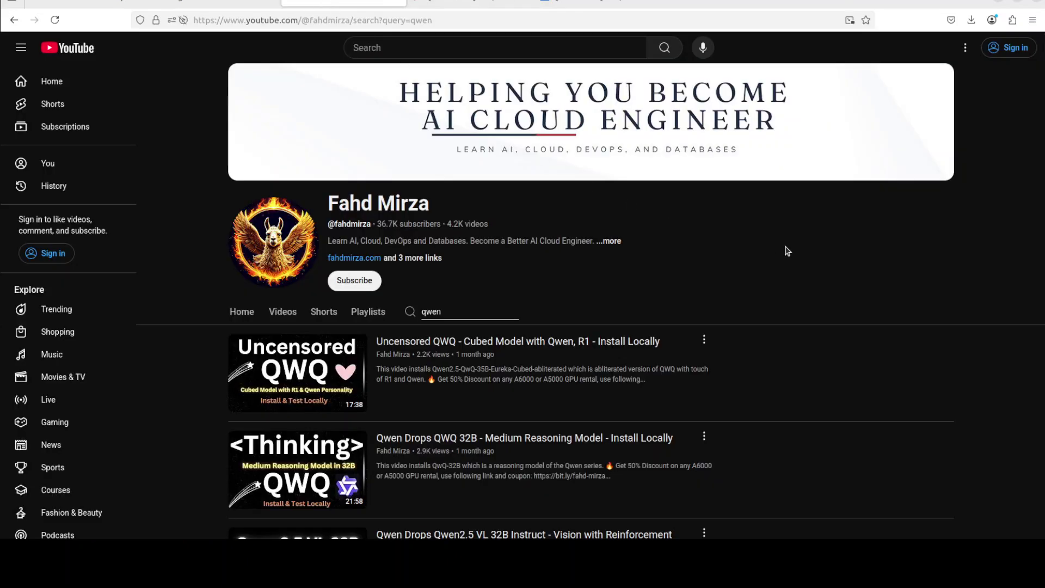
scroll(784, 250, down, 1)
scroll(787, 251, down, 1)
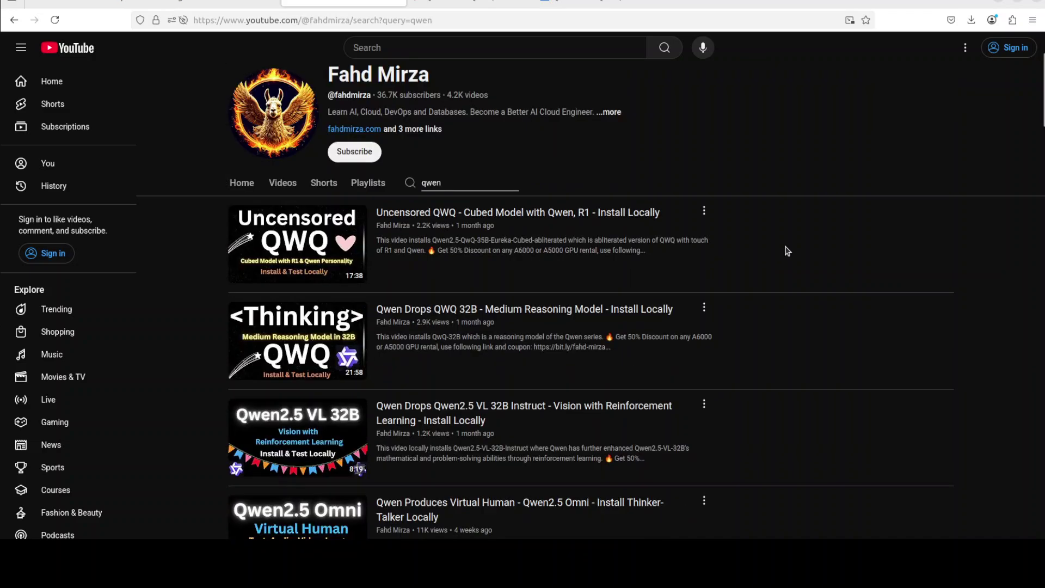
scroll(786, 251, down, 1)
scroll(786, 251, down, 1)
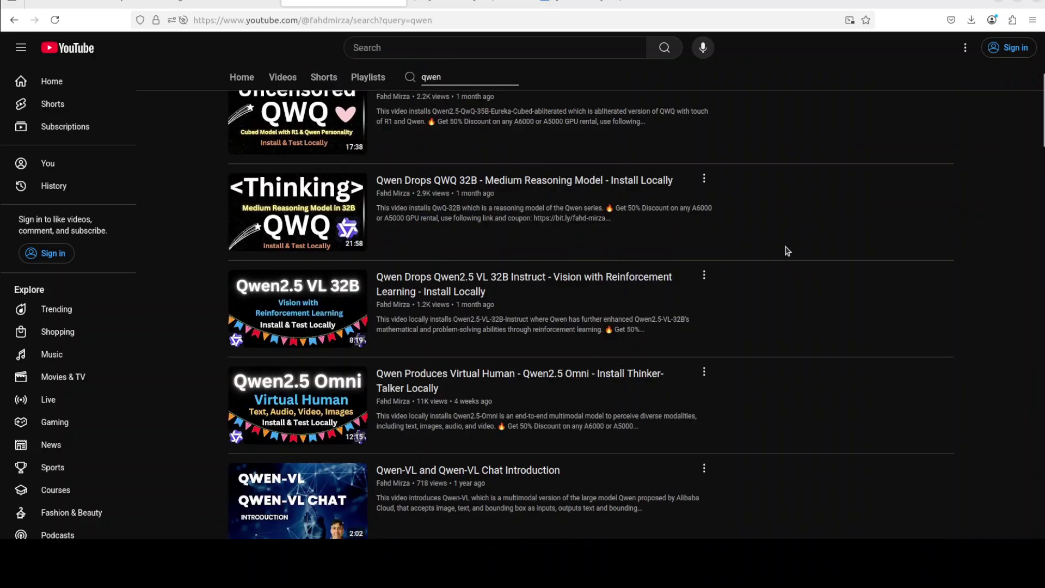
scroll(786, 250, down, 1)
scroll(786, 251, down, 1)
scroll(786, 251, down, 1)
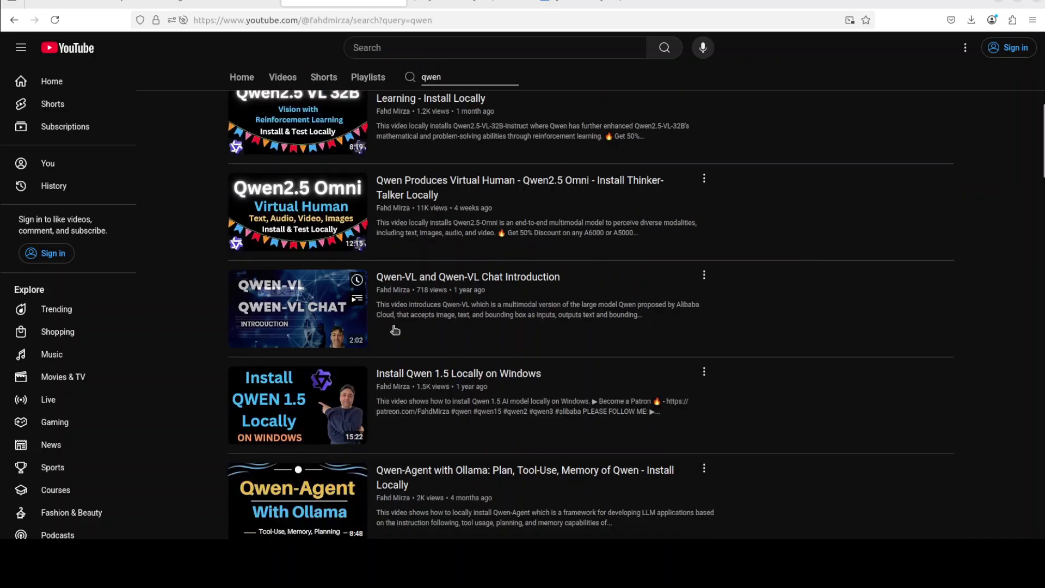